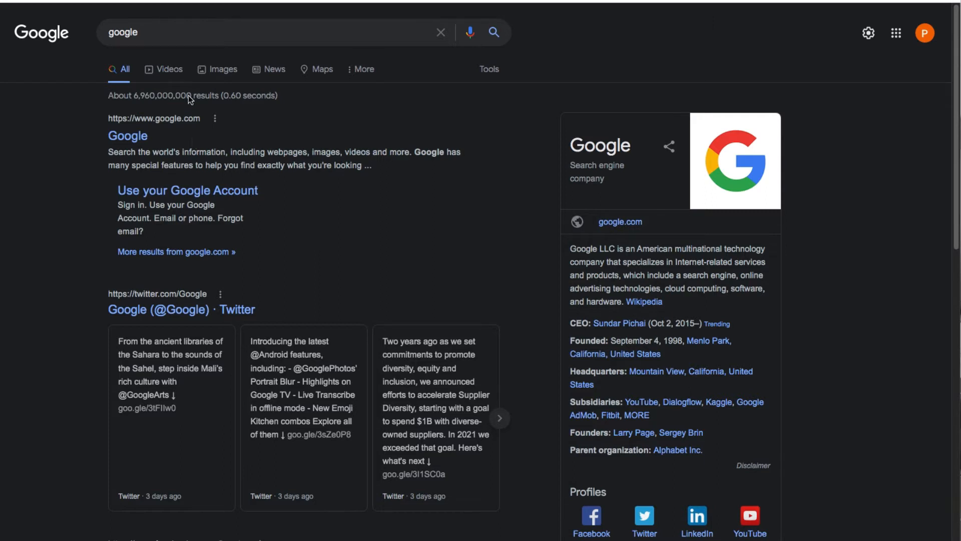
# Step: Replace the Google search query 'google' with 'bit'
pyautogui.doubleClick(154, 33)
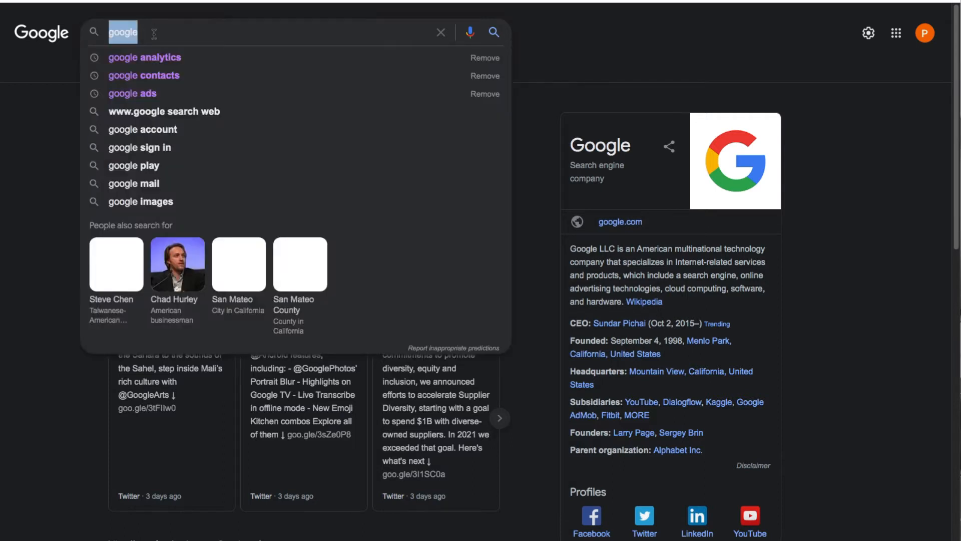
pyautogui.write('bit')
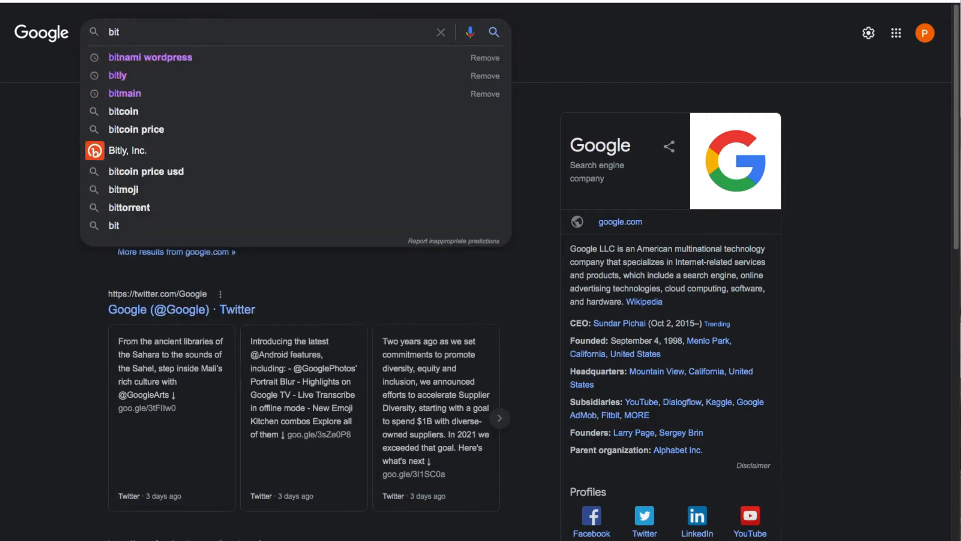
# Step: Search bitnami wordpress and scroll to the Virtual Machines Download .OVA format option for version 5.9.2-4
pyautogui.click(156, 62)
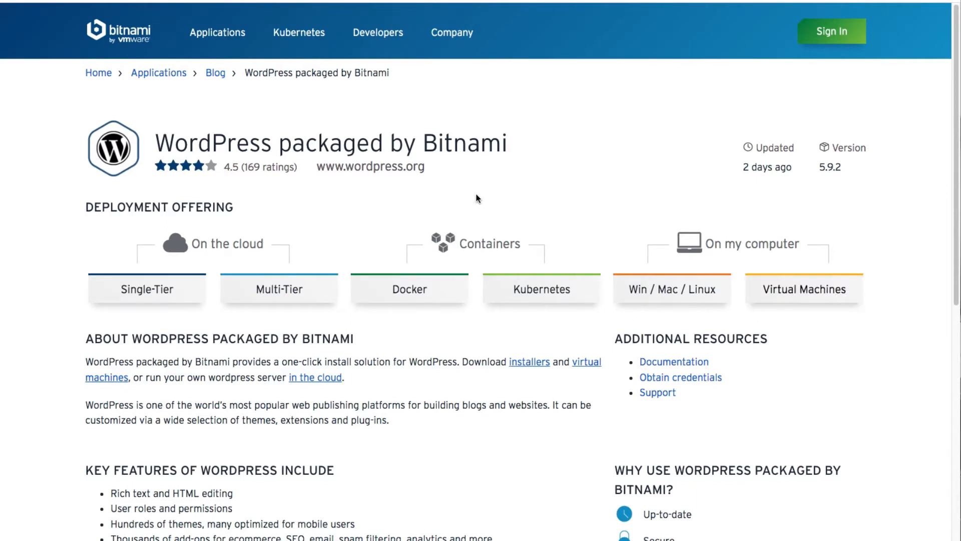
pyautogui.scroll(-5, 416, 300)
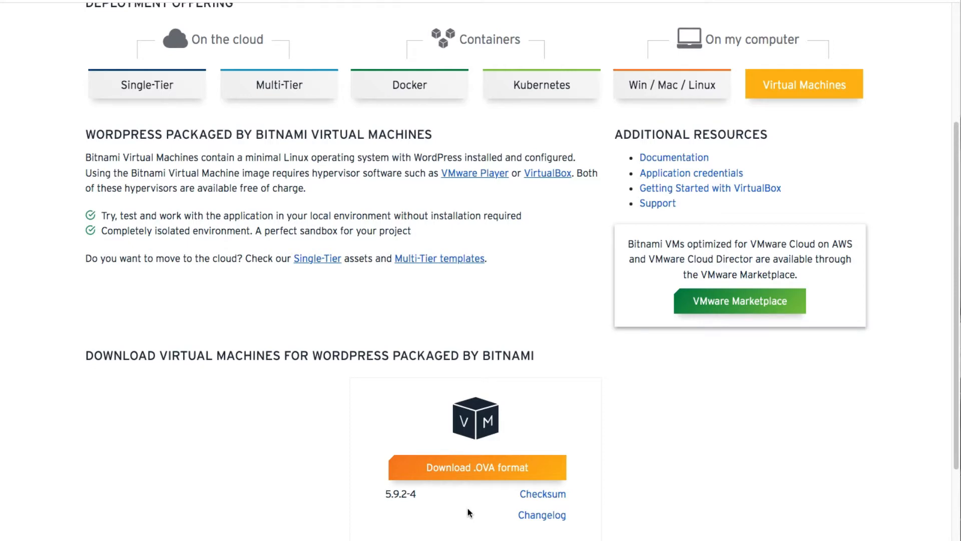
# Step: Download the WordPress .OVA virtual machine after signing in with a Google account
pyautogui.click(444, 468)
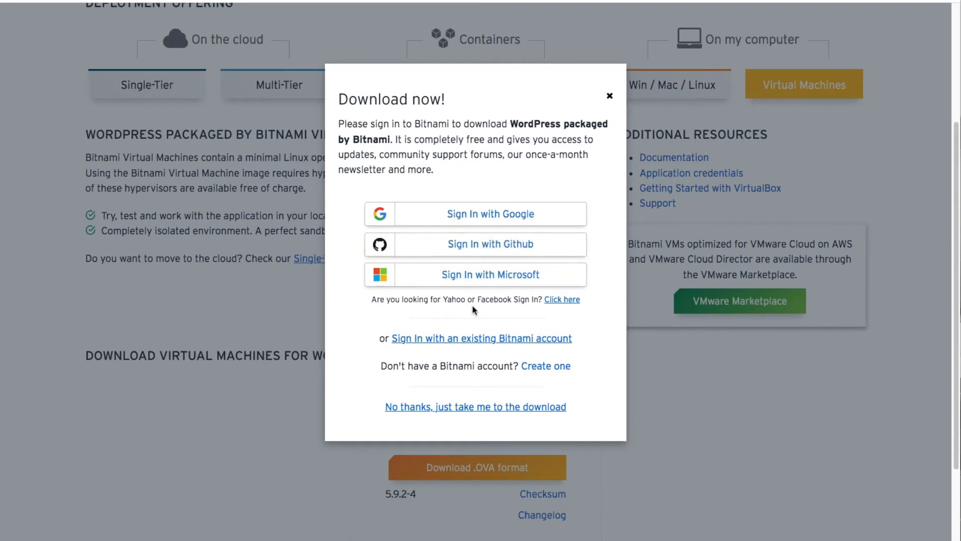
pyautogui.click(479, 220)
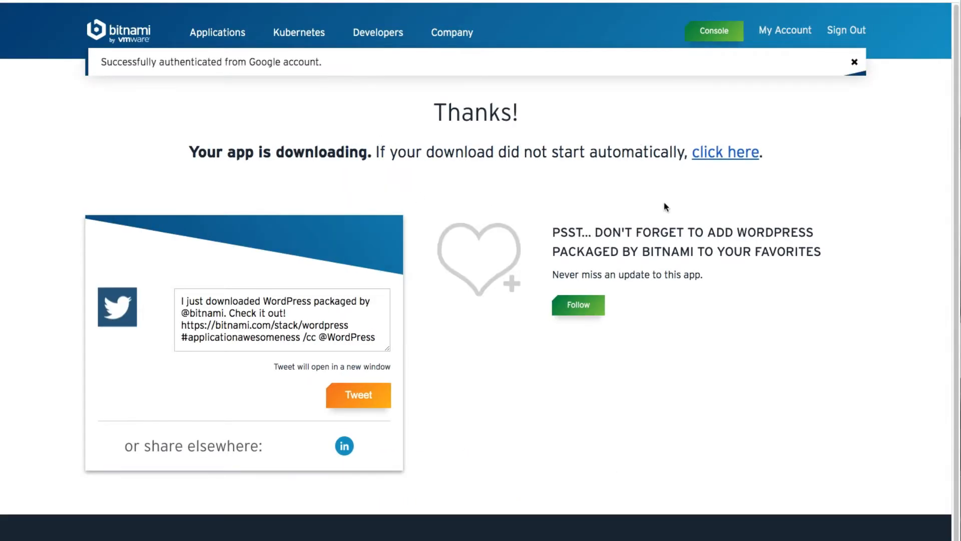
pyautogui.click(934, 2)
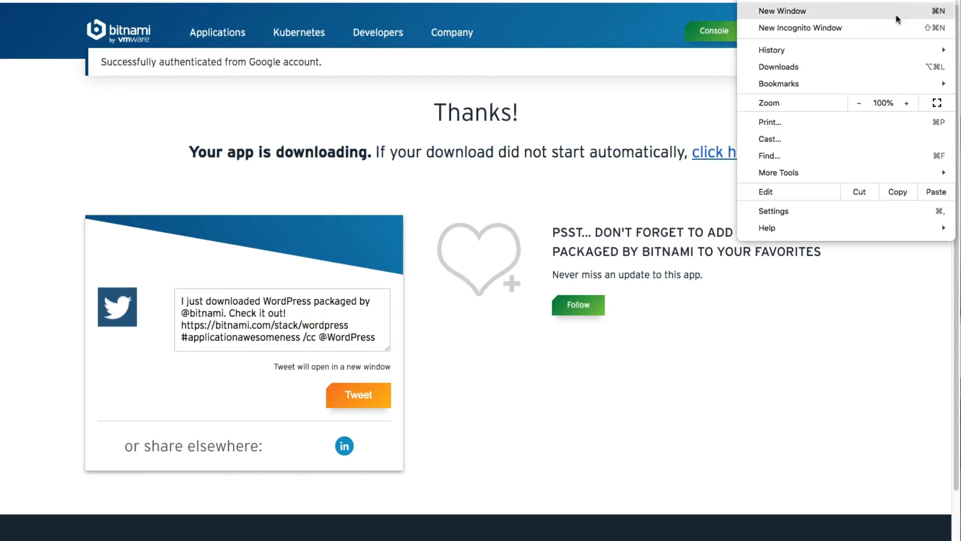
# Step: Clear all old entries from Chrome's Downloads list, leaving only the bitnami-wordpress-5.9.2-4 .ova file
pyautogui.click(827, 67)
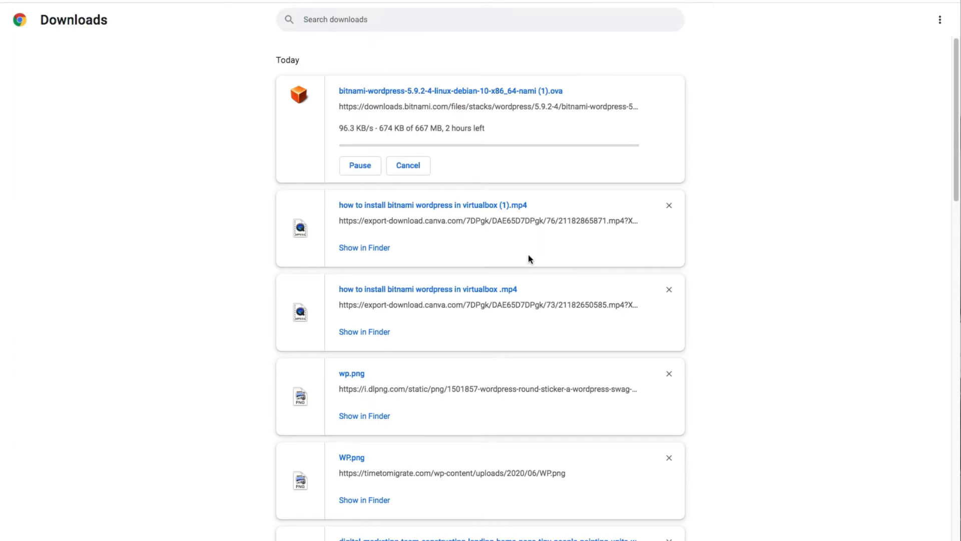
pyautogui.click(670, 205)
pyautogui.click(670, 206)
pyautogui.click(670, 206)
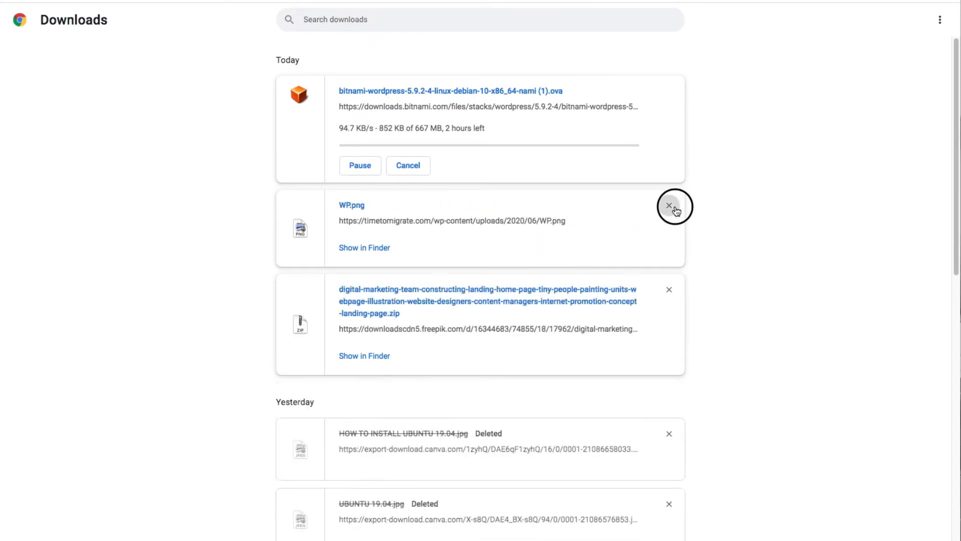
pyautogui.click(669, 206)
pyautogui.click(669, 205)
pyautogui.click(668, 241)
pyautogui.click(669, 242)
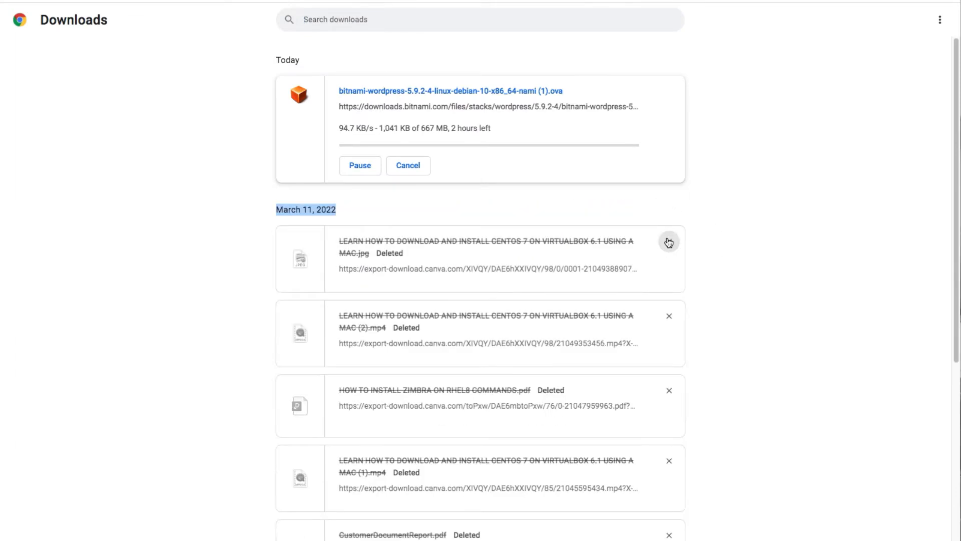
pyautogui.click(668, 243)
pyautogui.click(669, 243)
pyautogui.click(669, 242)
pyautogui.click(668, 242)
pyautogui.click(669, 242)
pyautogui.click(668, 243)
pyautogui.click(668, 242)
pyautogui.click(669, 242)
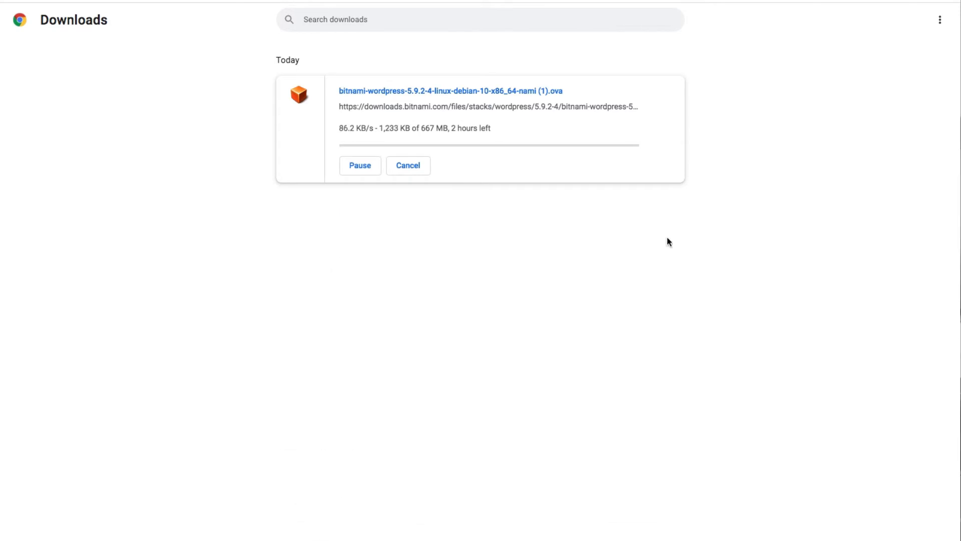
pyautogui.doubleClick(668, 239)
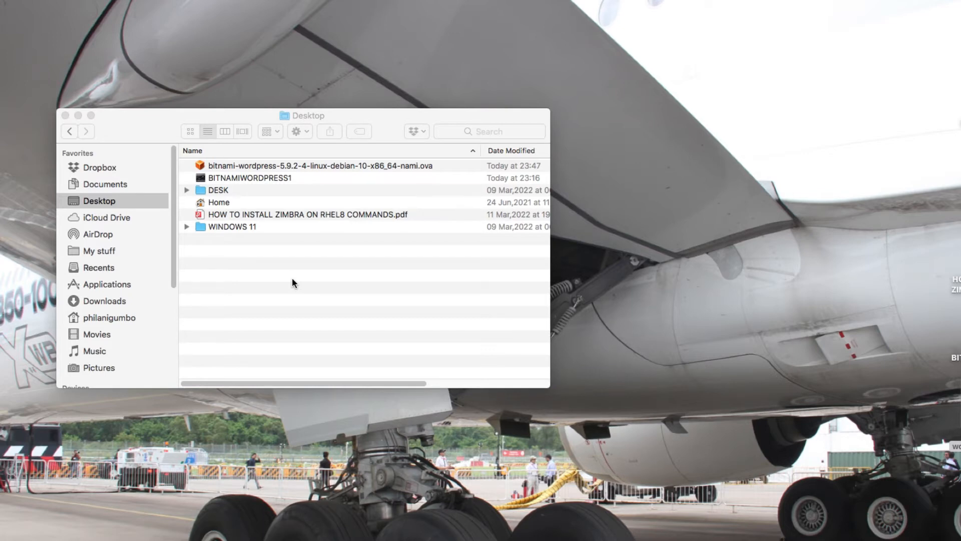
# Step: Open the Desktop's bitnami-wordpress-5.9.2-4 .ova file with VirtualBox (default) from Finder
pyautogui.moveTo(170, 119); pyautogui.dragTo(171, 101)
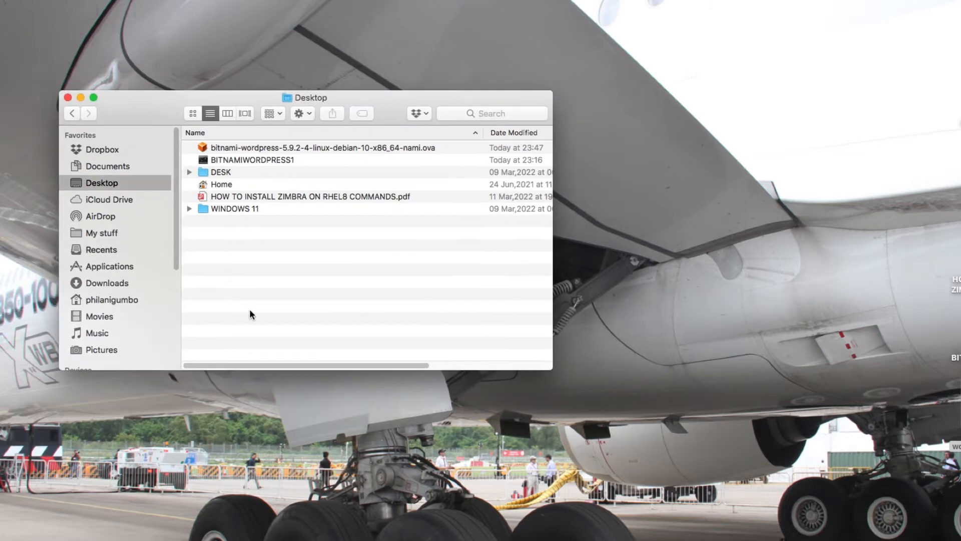
pyautogui.click(248, 148)
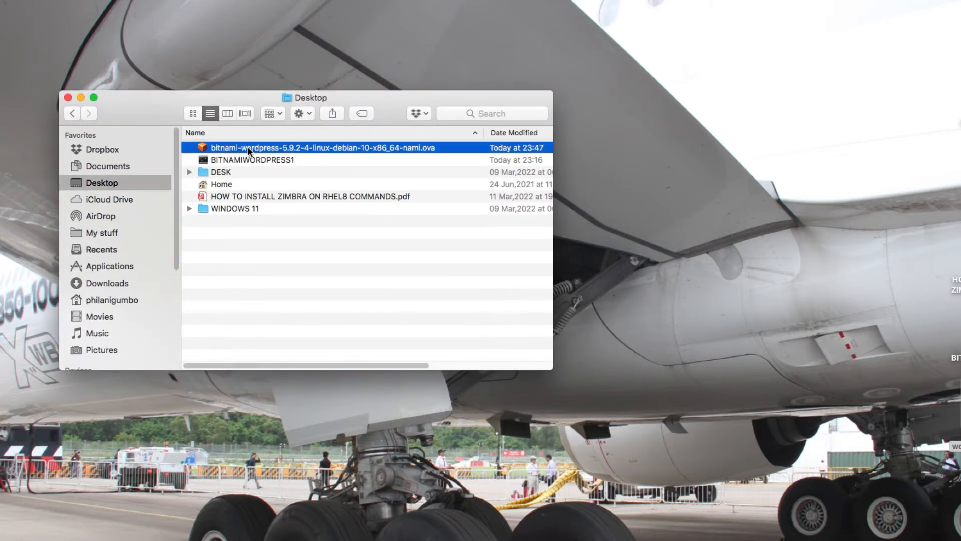
pyautogui.rightClick(248, 149)
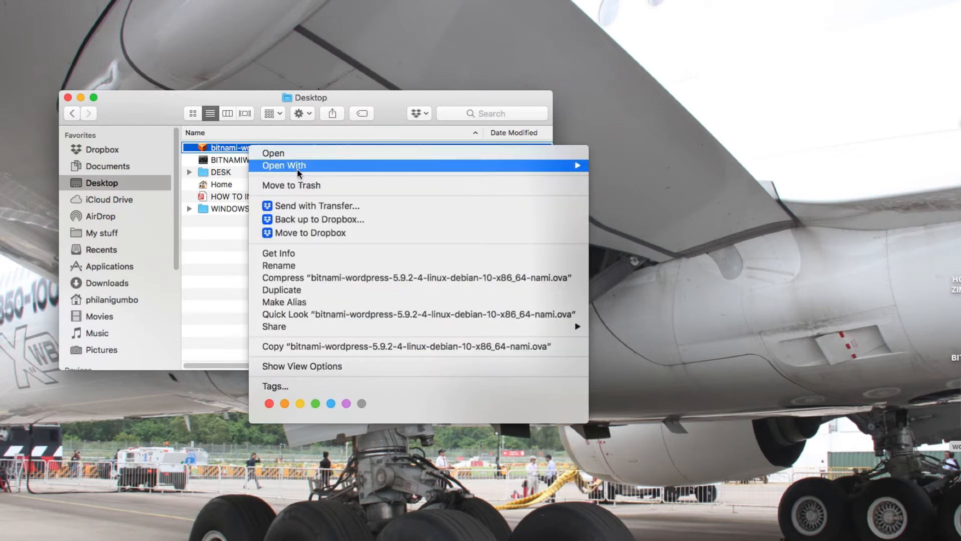
pyautogui.moveTo(353, 170)
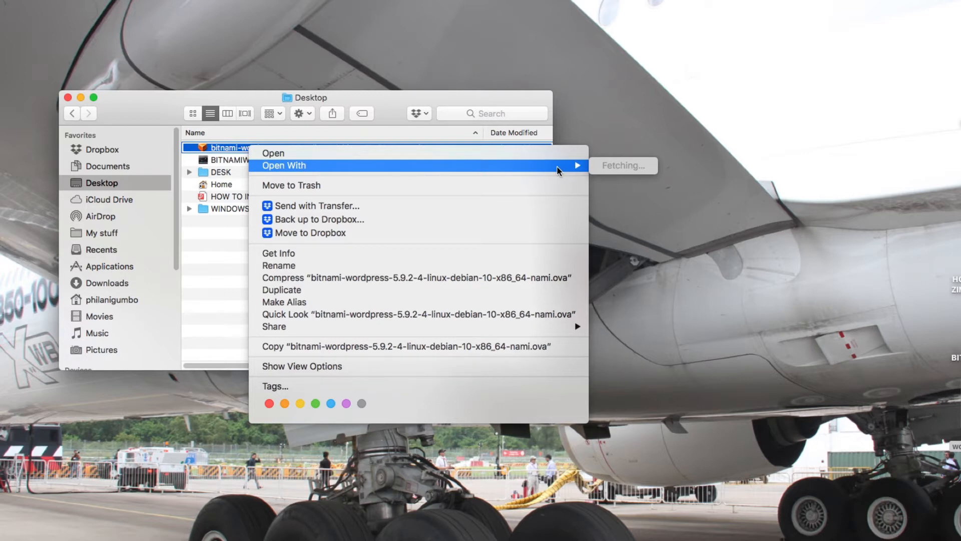
pyautogui.click(209, 283)
pyautogui.rightClick(251, 149)
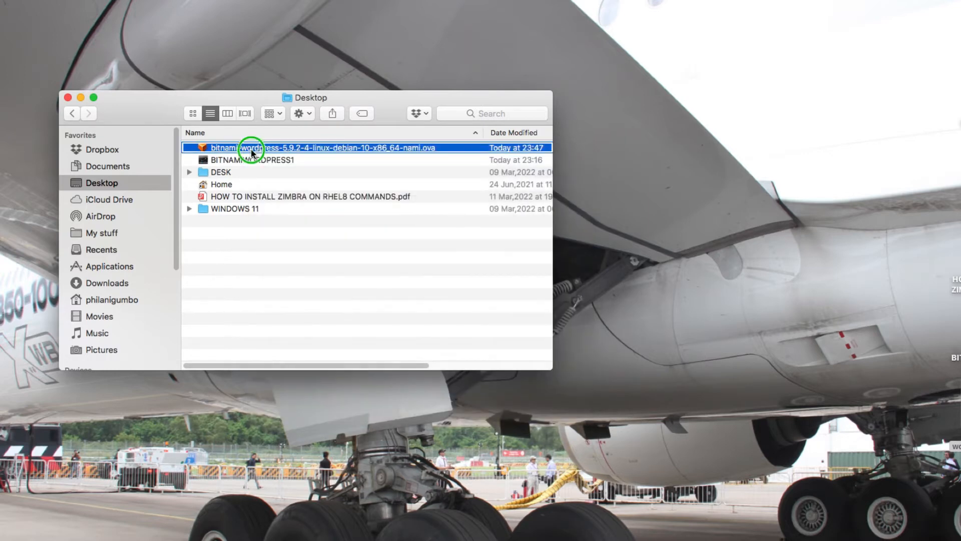
pyautogui.moveTo(302, 172)
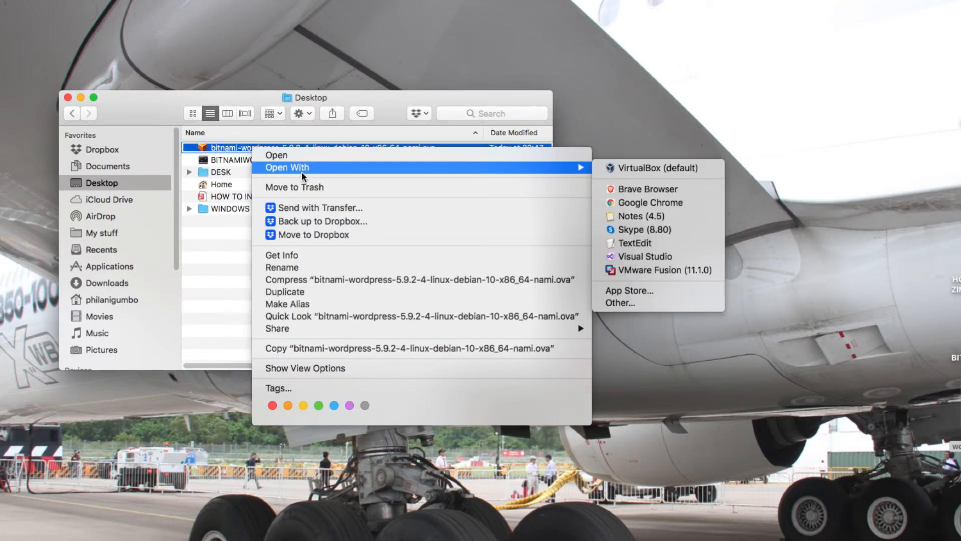
pyautogui.click(684, 169)
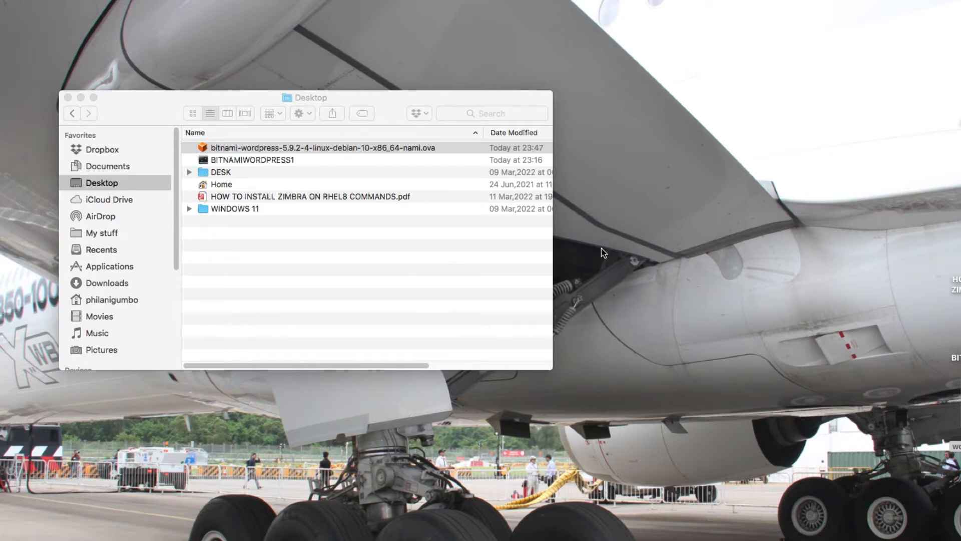
pyautogui.moveTo(103, 97); pyautogui.dragTo(150, 93)
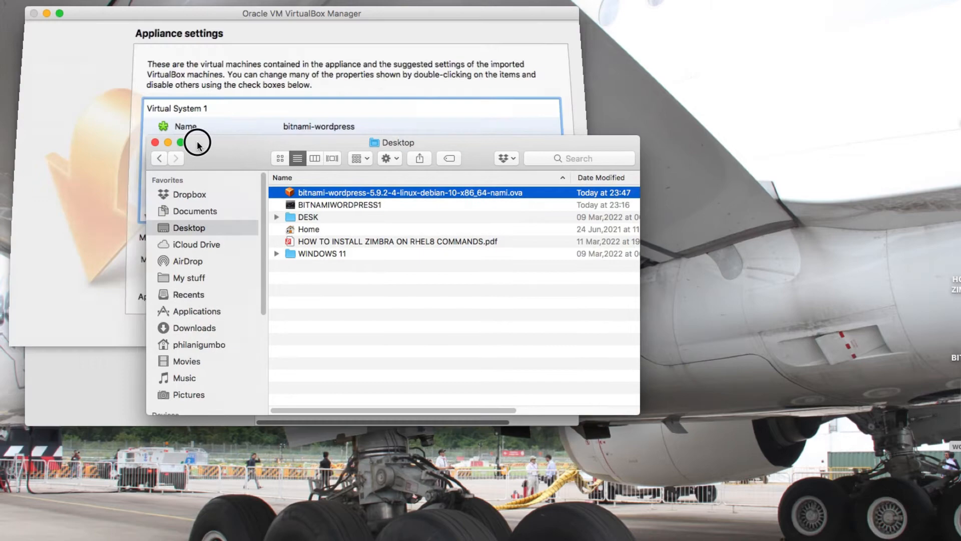
# Step: Dismiss the VirtualBox update notice and raise the appliance's CPU count from 1 to 2
pyautogui.moveTo(194, 145); pyautogui.dragTo(368, 214)
pyautogui.click(336, 212)
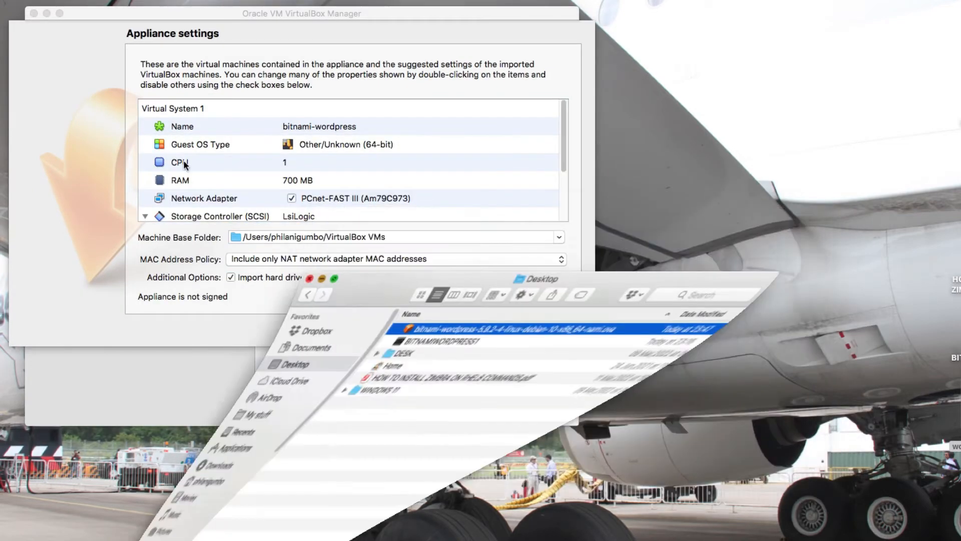
pyautogui.click(289, 115)
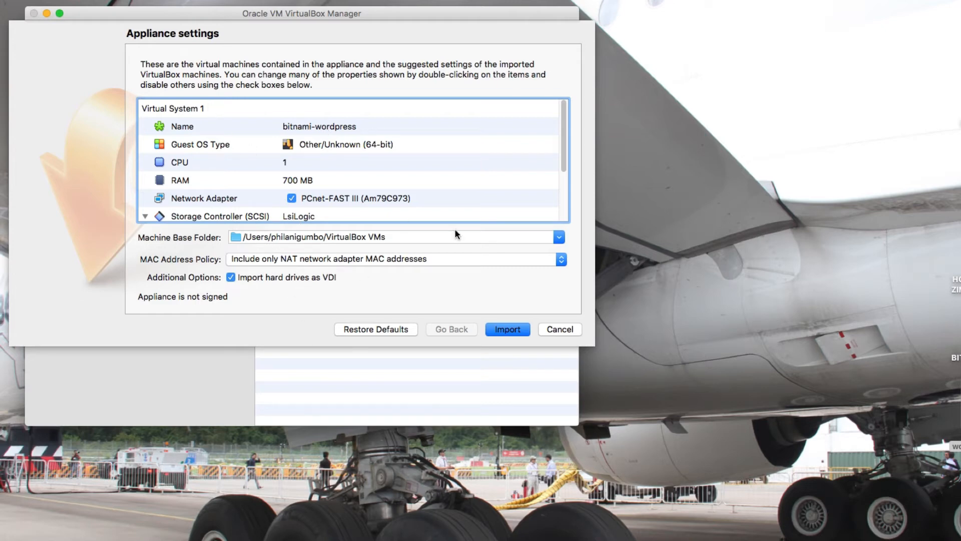
pyautogui.click(291, 161)
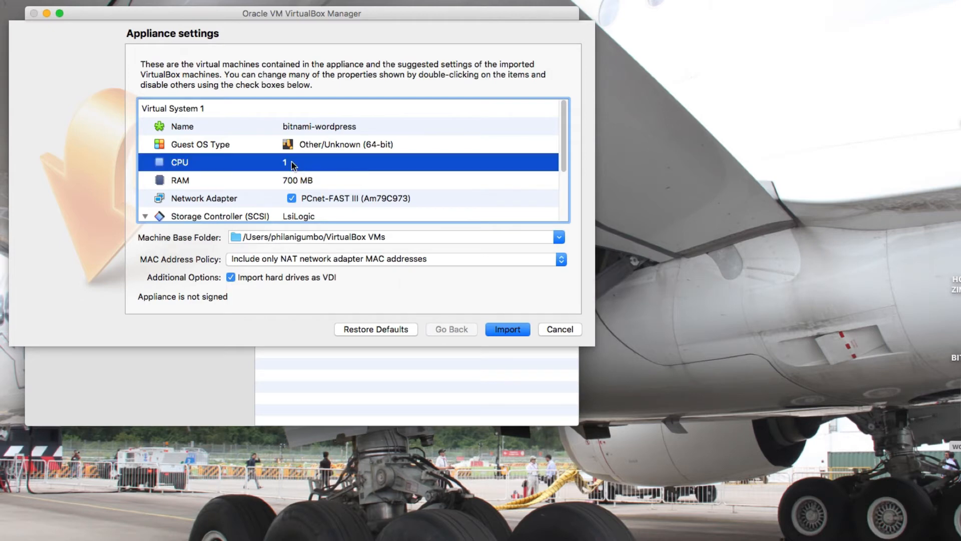
pyautogui.click(291, 162)
pyautogui.press('Return')
pyautogui.click(300, 169)
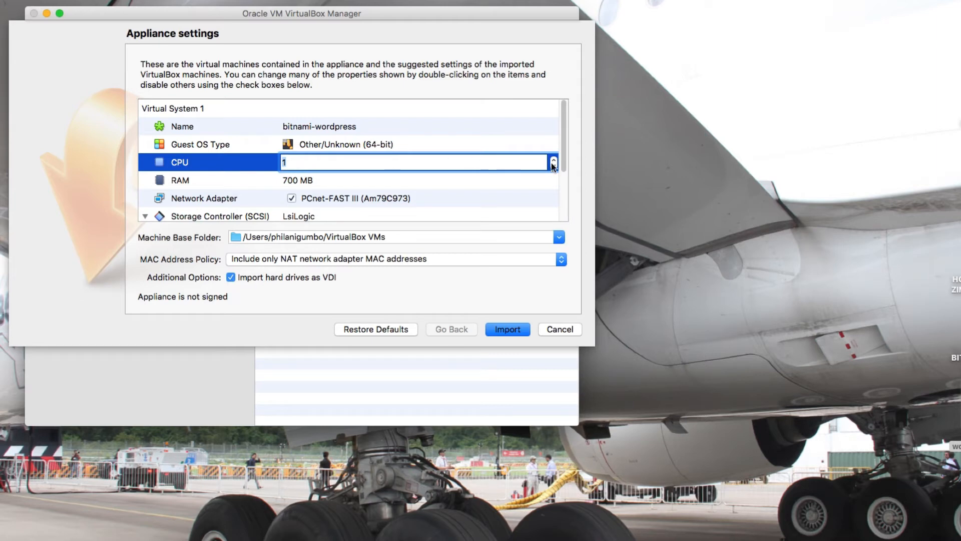
pyautogui.click(554, 159)
pyautogui.click(332, 201)
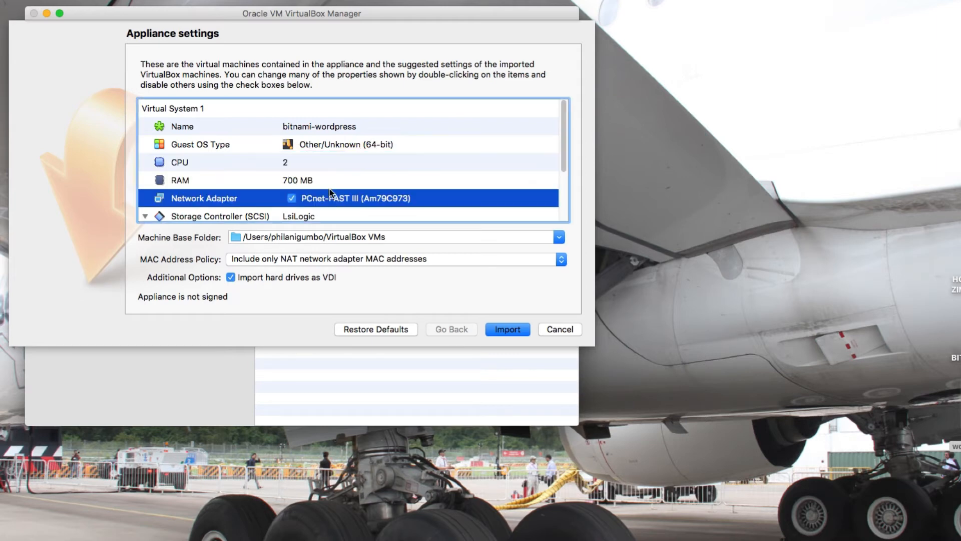
pyautogui.click(330, 184)
# Step: Set the appliance RAM to 2048 MB
pyautogui.click(330, 183)
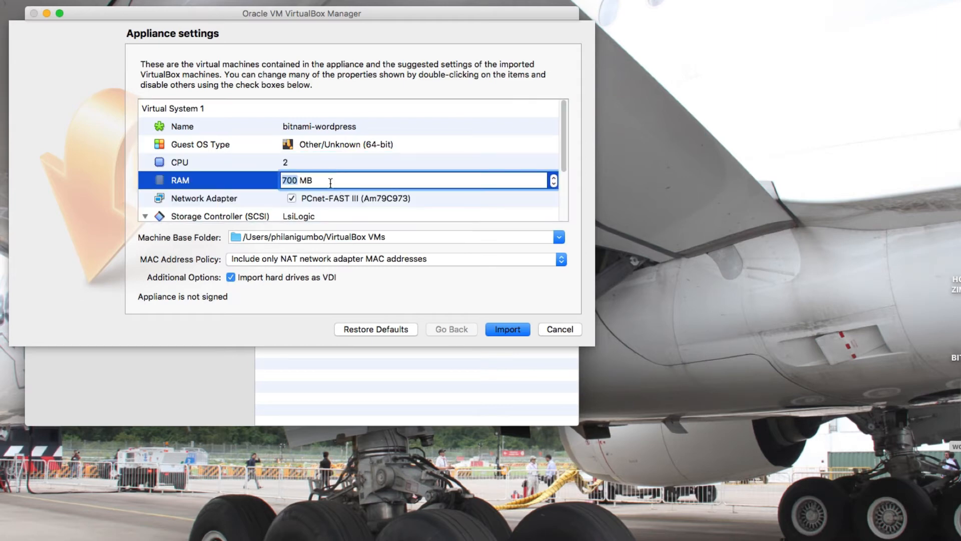
pyautogui.write('20485')
pyautogui.press('BackSpace')
pyautogui.moveTo(327, 116); pyautogui.dragTo(303, 119)
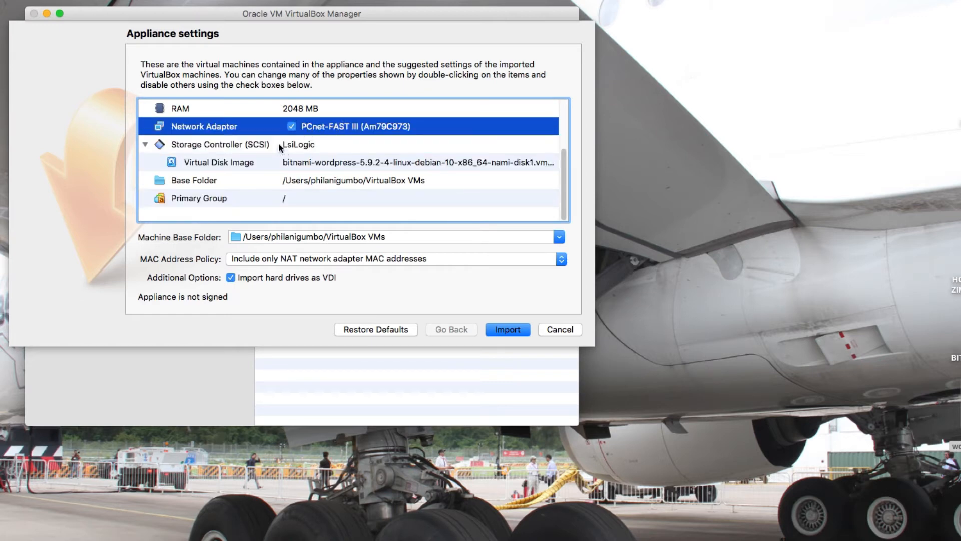
# Step: Keep the PCnet-FAST III (Am79C973) network adapter and import the bitnami-wordpress appliance
pyautogui.doubleClick(338, 128)
pyautogui.click(554, 147)
pyautogui.click(515, 125)
pyautogui.click(433, 129)
pyautogui.doubleClick(395, 130)
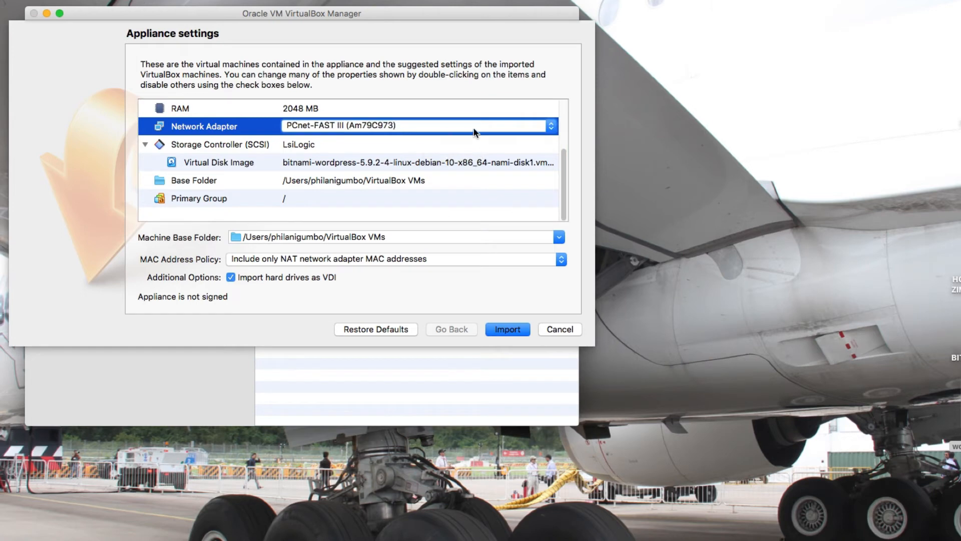
pyautogui.click(543, 126)
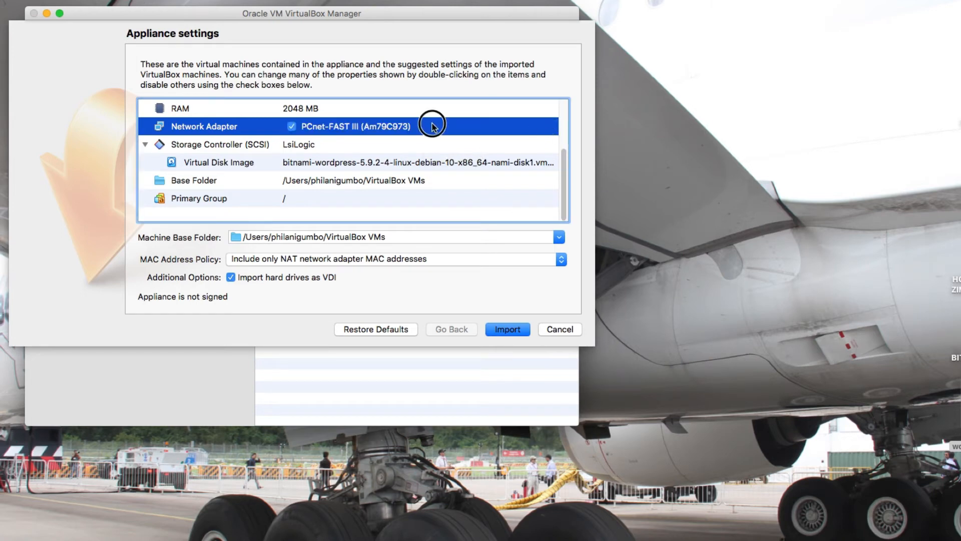
pyautogui.doubleClick(401, 132)
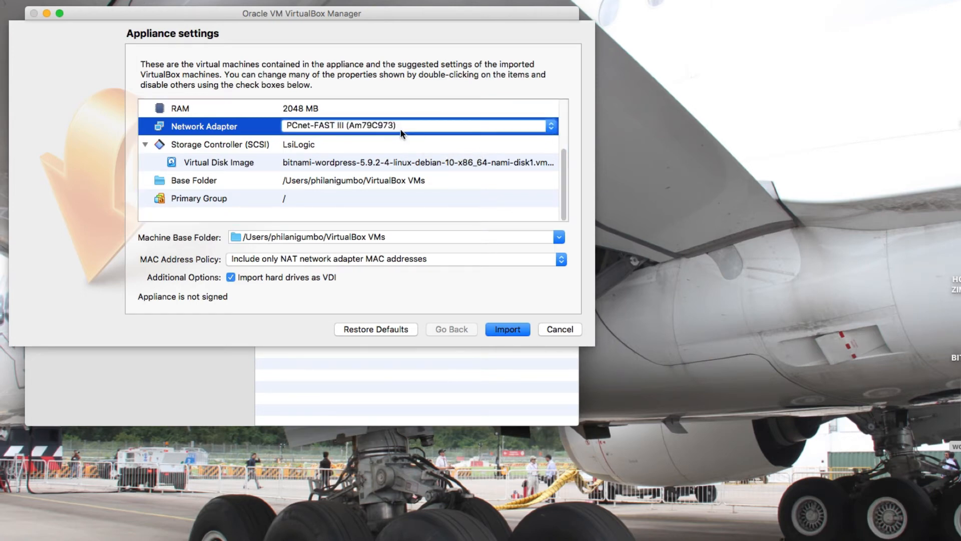
pyautogui.click(551, 127)
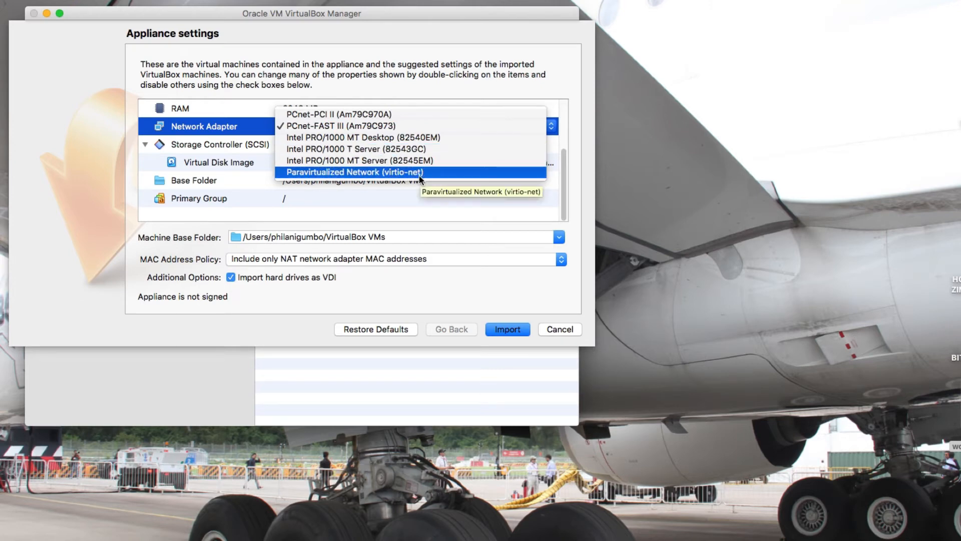
pyautogui.click(342, 127)
pyautogui.click(359, 197)
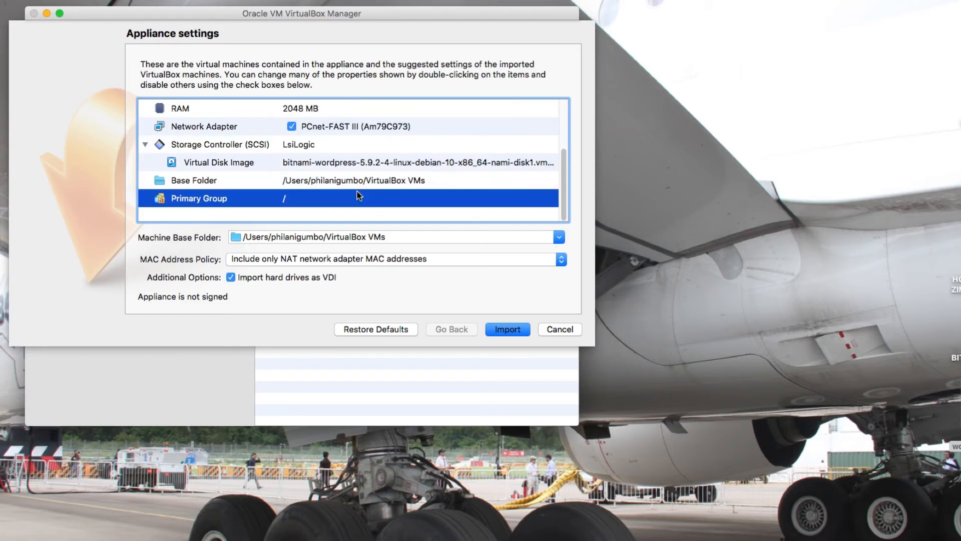
pyautogui.click(497, 329)
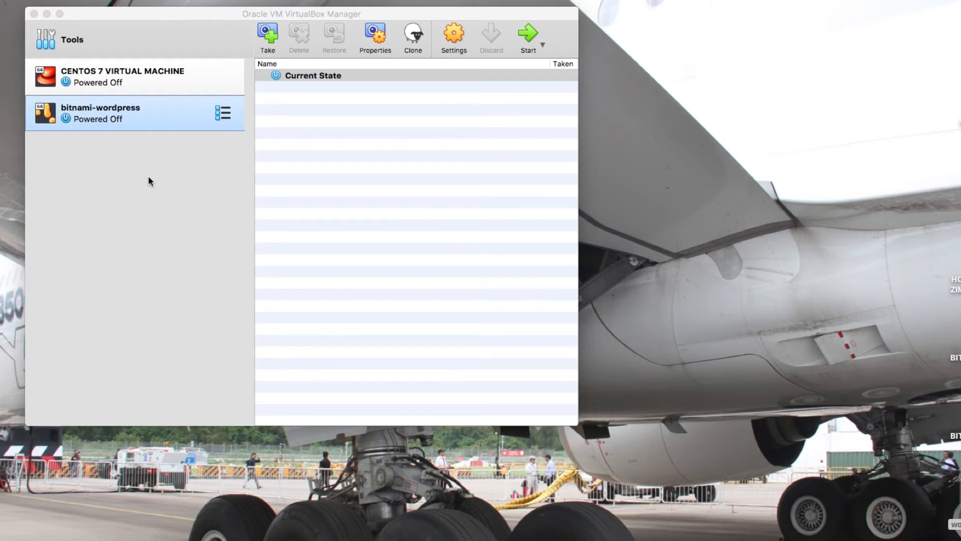
# Step: Attach bitnami-wordpress's network adapter to the Host-only Adapter vboxnet0
pyautogui.rightClick(149, 123)
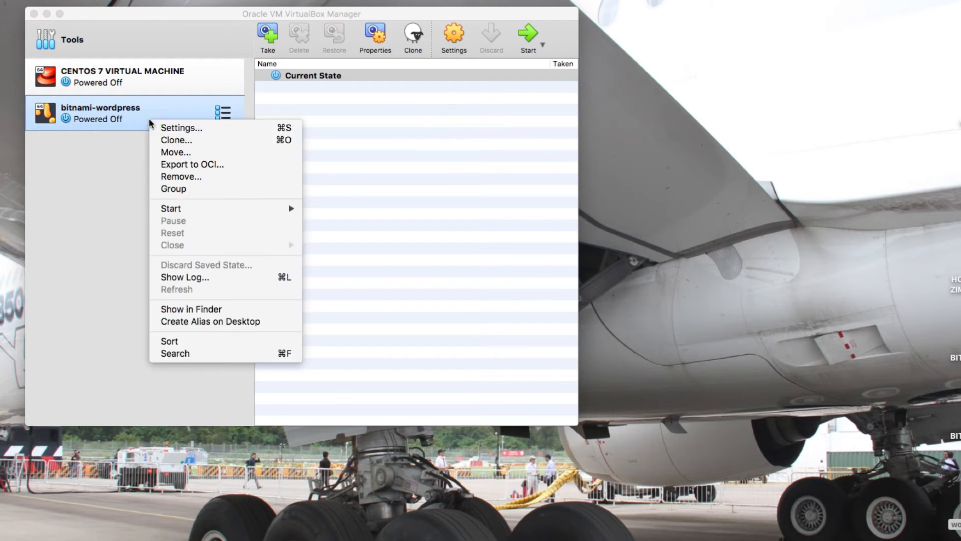
pyautogui.click(179, 141)
pyautogui.click(501, 237)
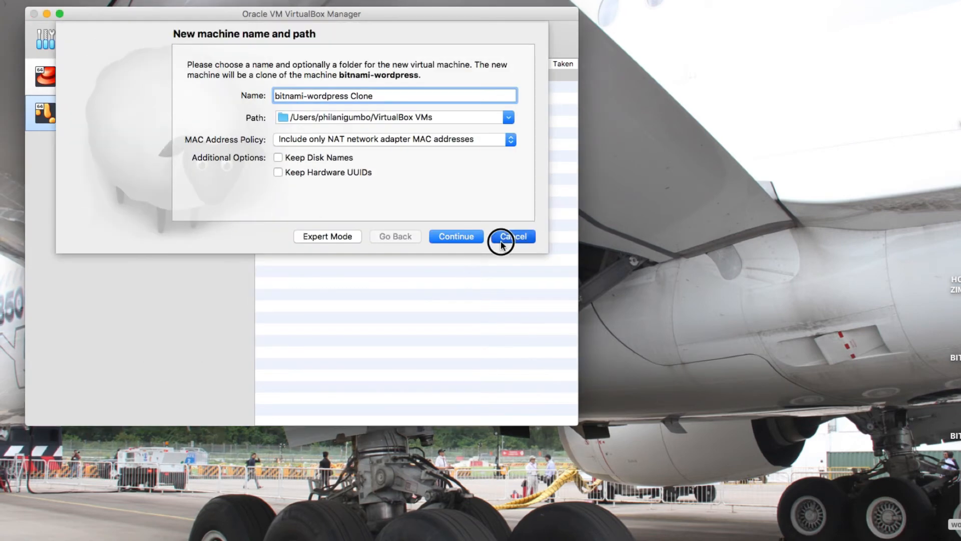
pyautogui.rightClick(173, 128)
pyautogui.click(185, 136)
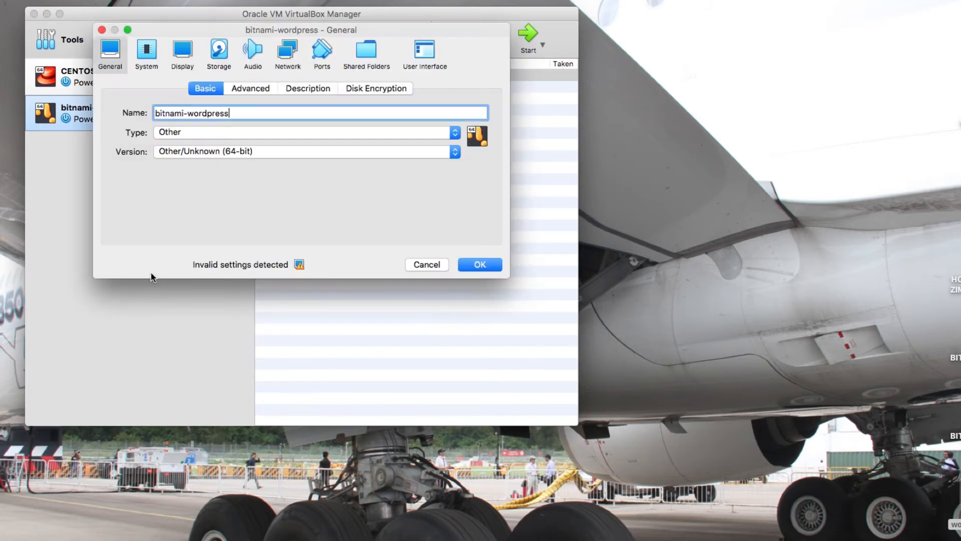
pyautogui.click(288, 50)
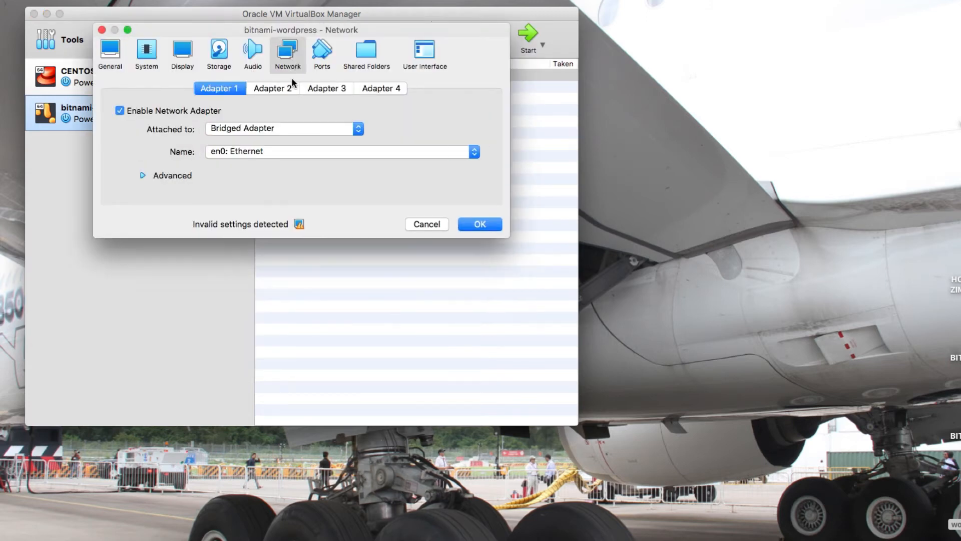
pyautogui.click(254, 129)
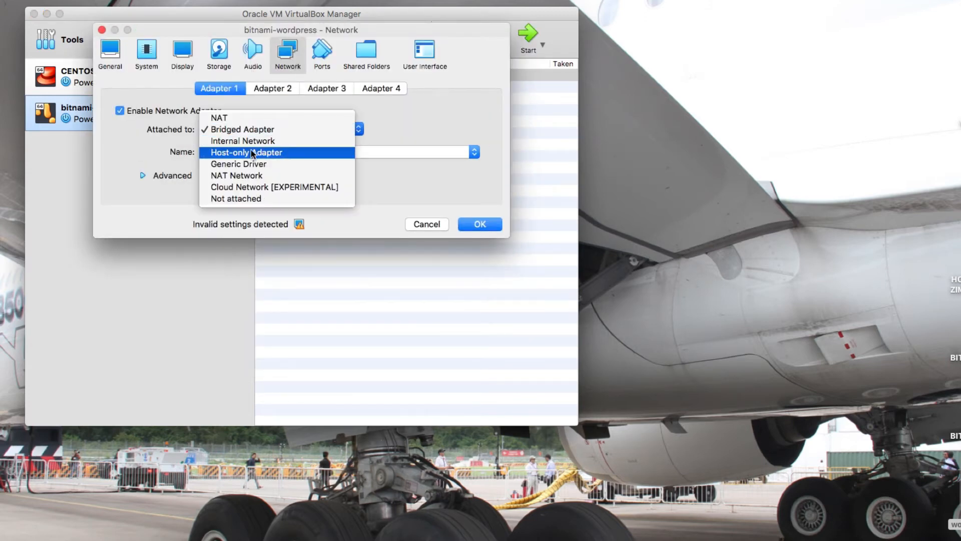
pyautogui.click(248, 152)
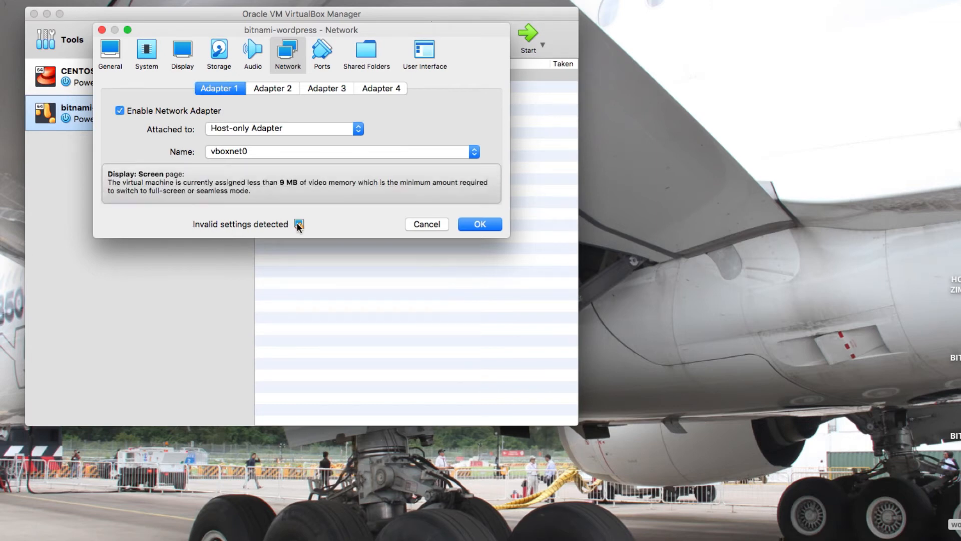
# Step: Raise the VM's video memory to 24 MB and save the settings
pyautogui.click(183, 49)
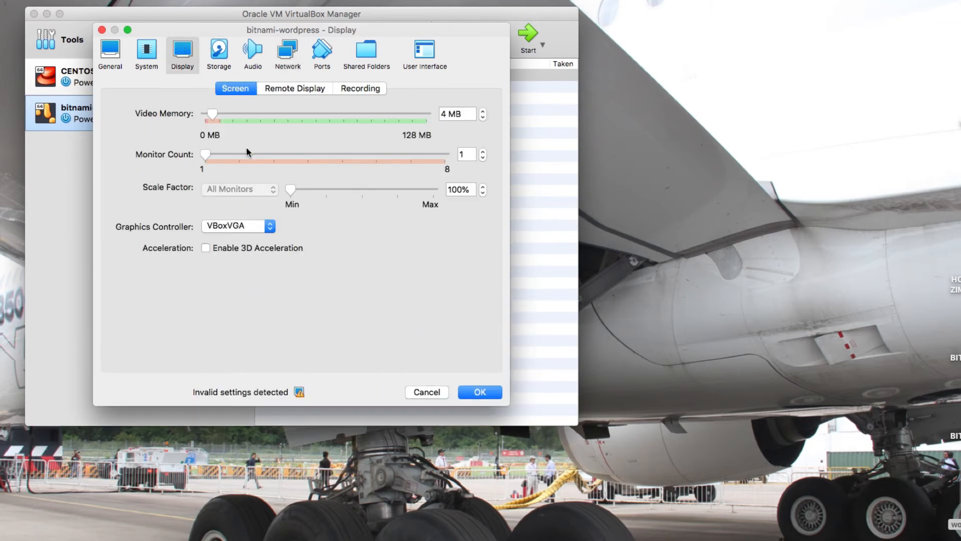
pyautogui.click(246, 117)
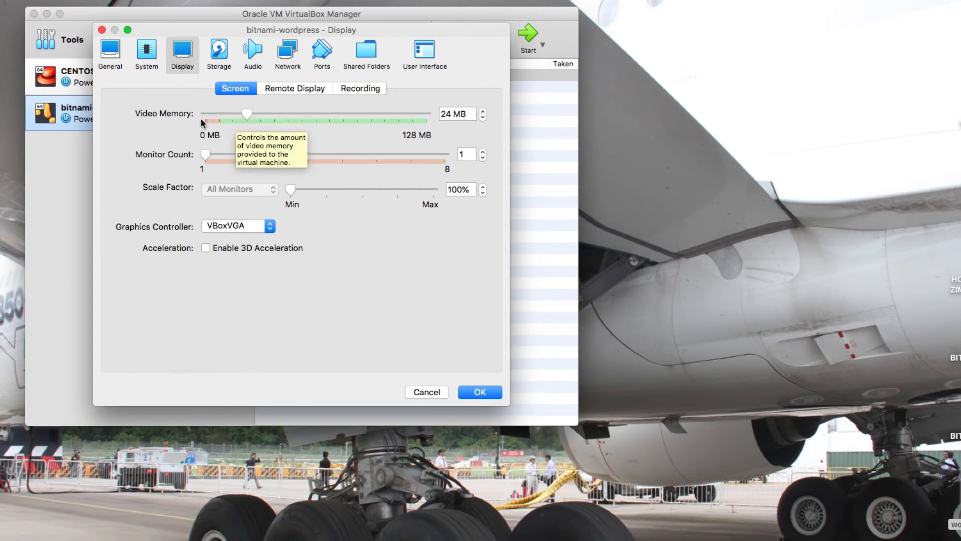
pyautogui.click(495, 392)
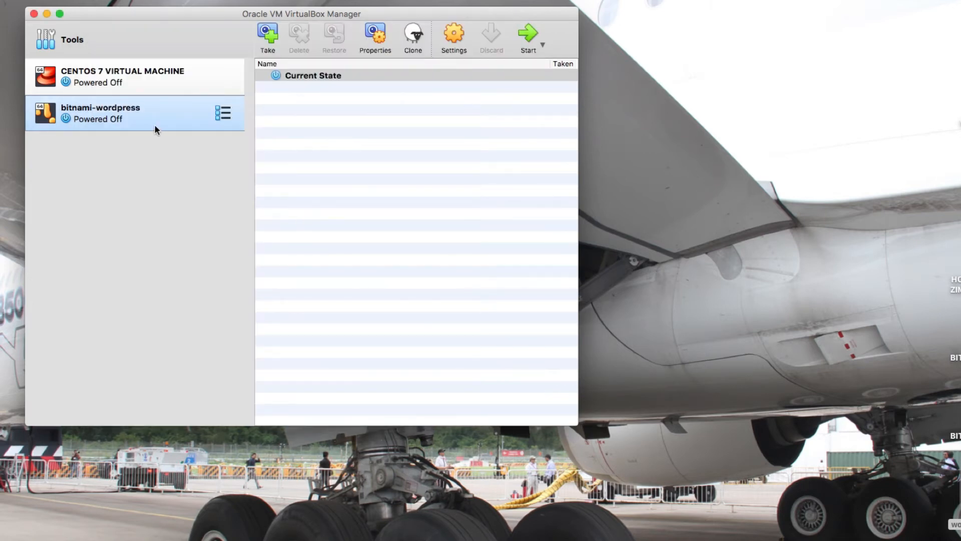
# Step: Normal-start the bitnami-wordpress VM and boot Debian straight from the GRUB menu
pyautogui.rightClick(155, 128)
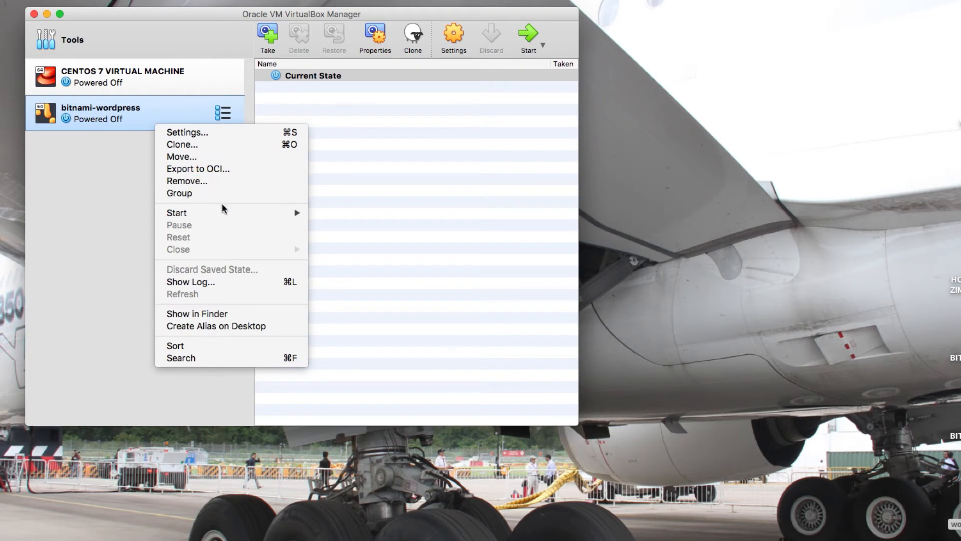
pyautogui.moveTo(251, 214)
pyautogui.click(360, 215)
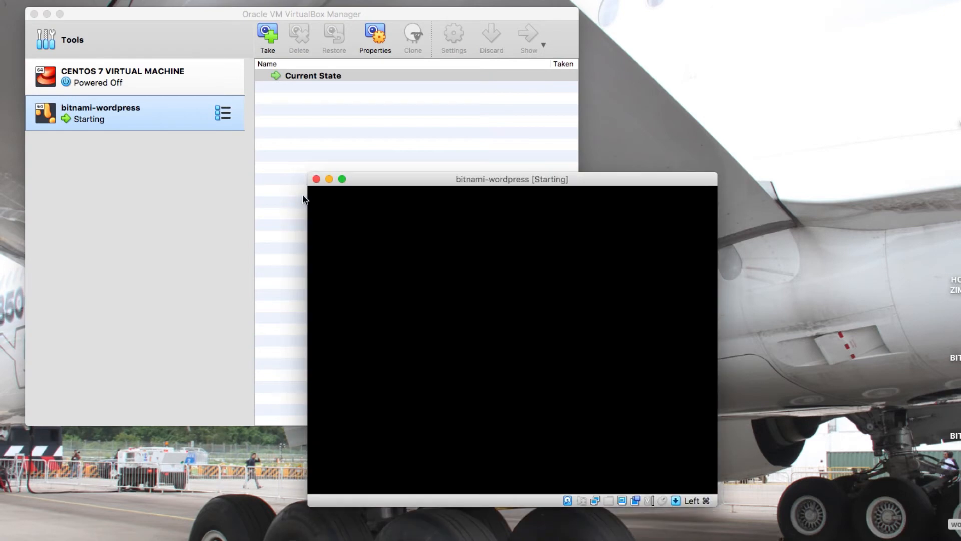
pyautogui.moveTo(397, 178); pyautogui.dragTo(171, 71)
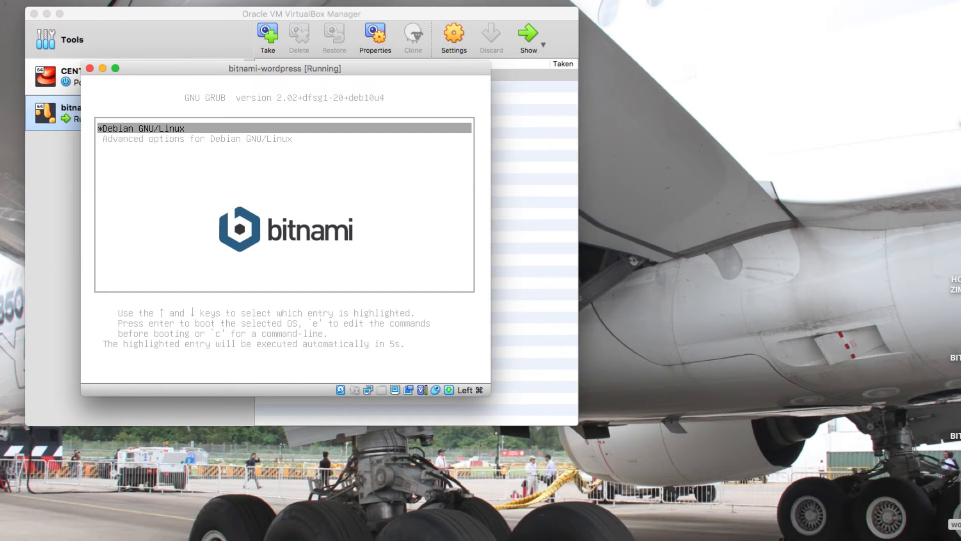
pyautogui.press('Return')
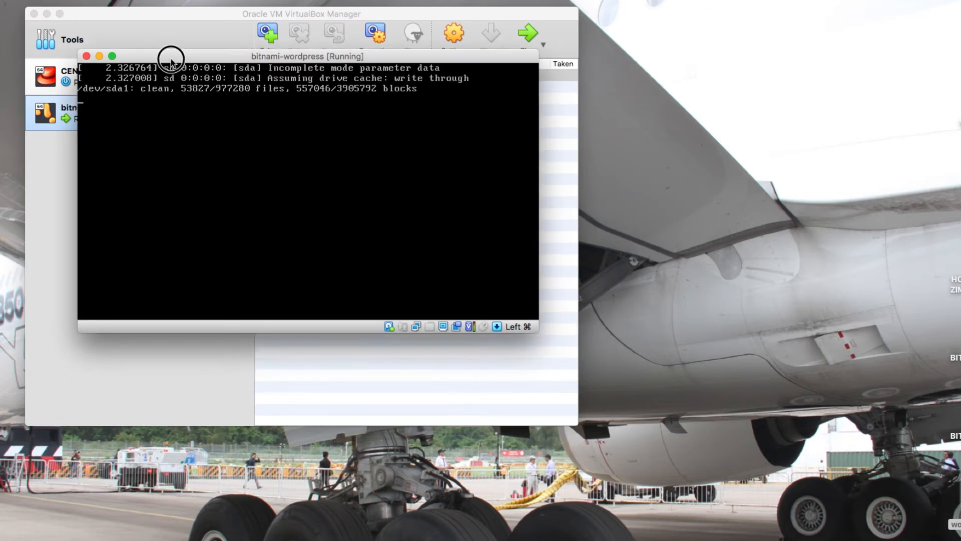
# Step: Minimize the Manager and log in as bitnami at the debian console prompt
pyautogui.click(47, 15)
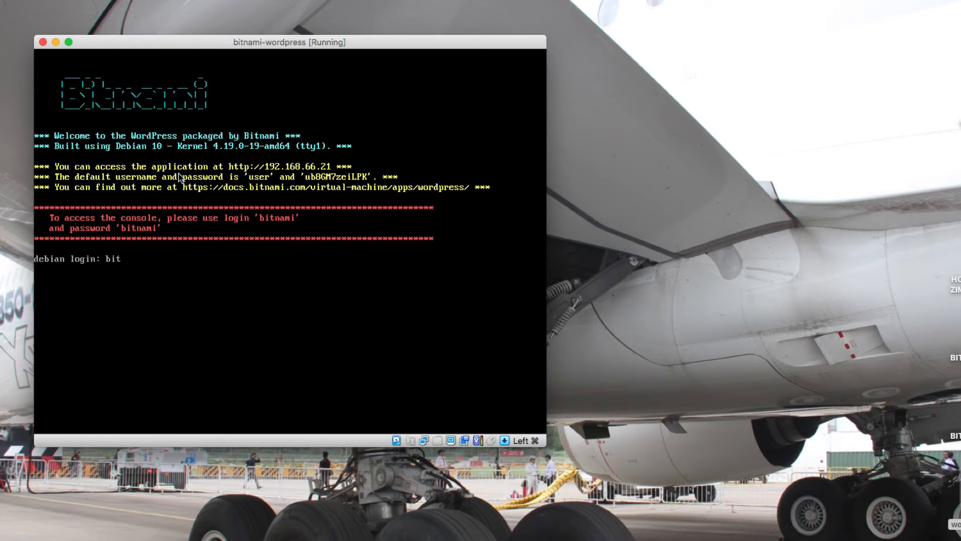
pyautogui.write('nami')
pyautogui.press('Return')
pyautogui.press('Return')
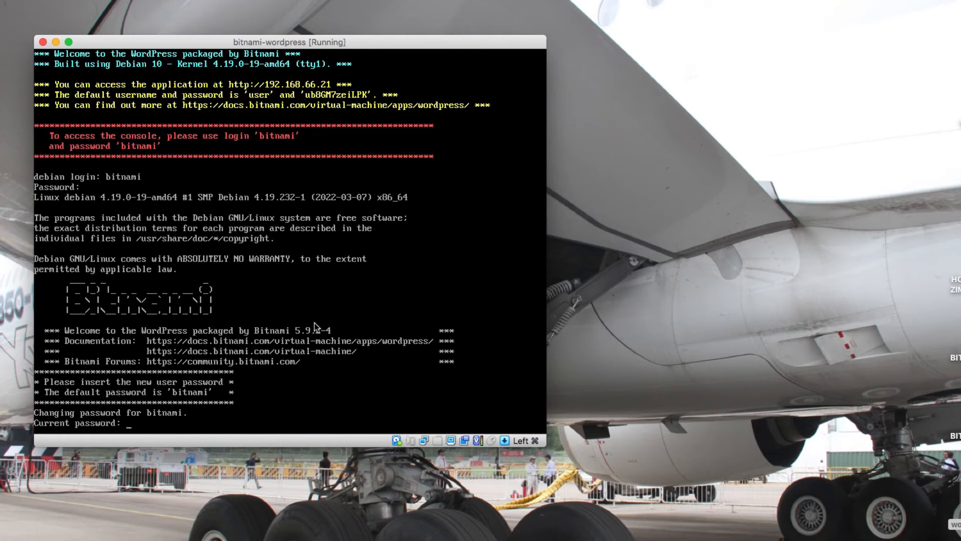
# Step: Get past the console password-change prompt and move the VM console window up and left
pyautogui.click(184, 367)
pyautogui.press('Return')
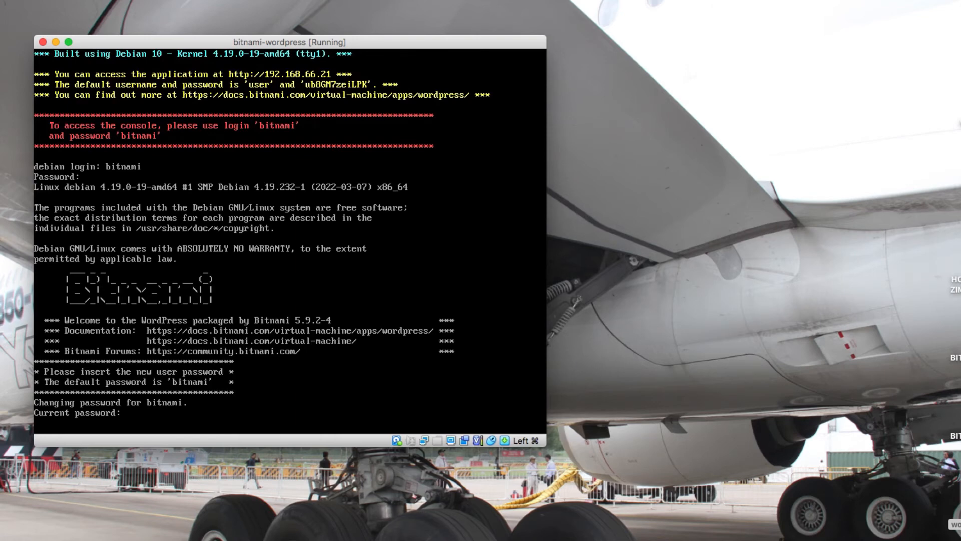
pyautogui.press('Return')
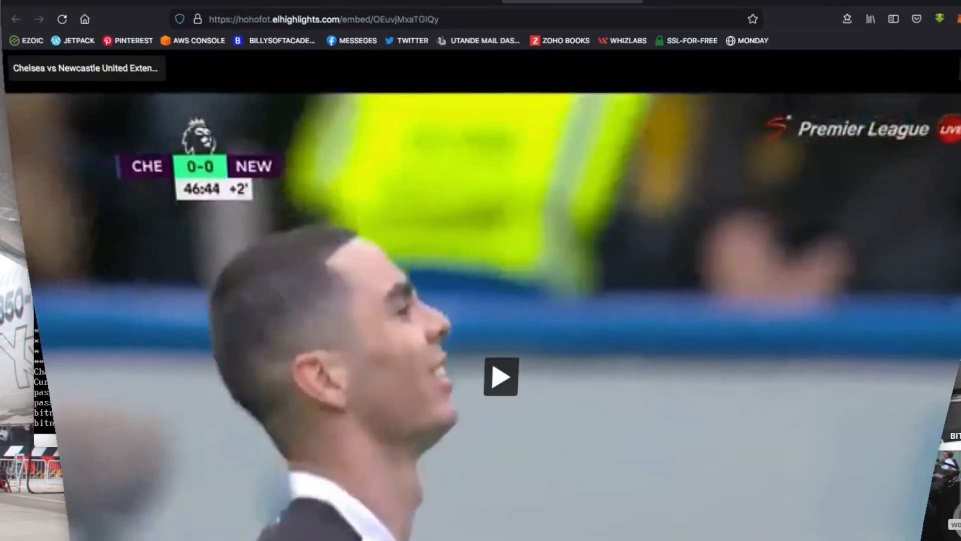
pyautogui.hotkey('ctrl', 'Tab')
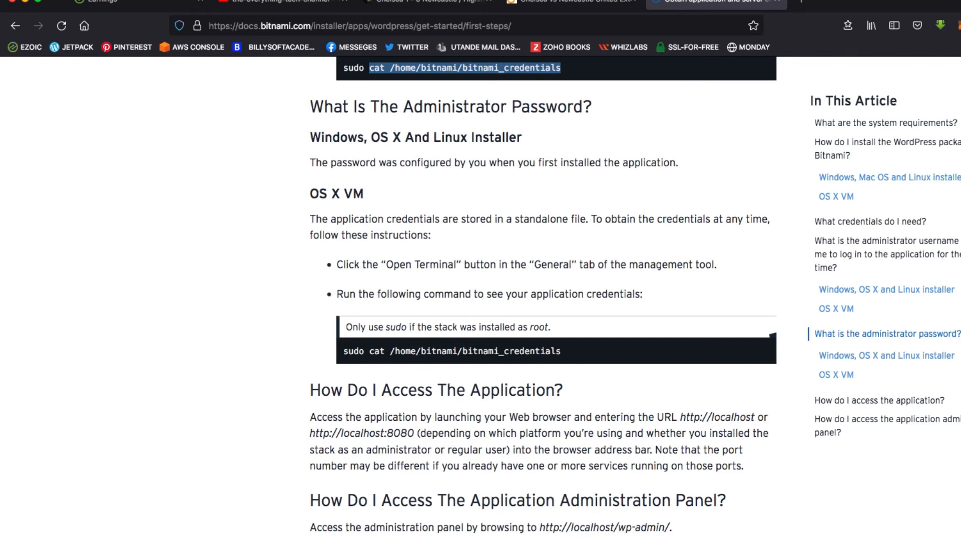
pyautogui.press('super+Tab')
pyautogui.moveTo(345, 41); pyautogui.dragTo(309, 30)
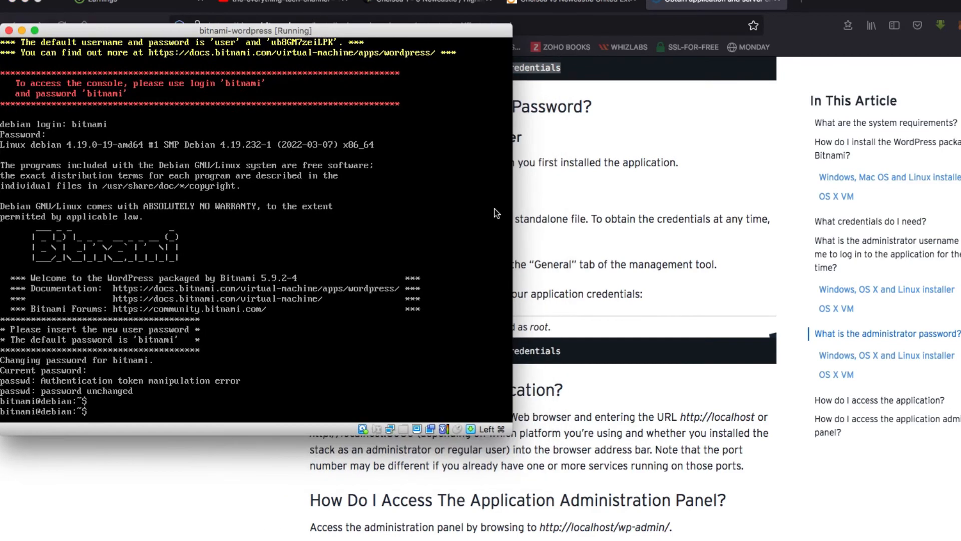
pyautogui.scroll(5, 556, 294)
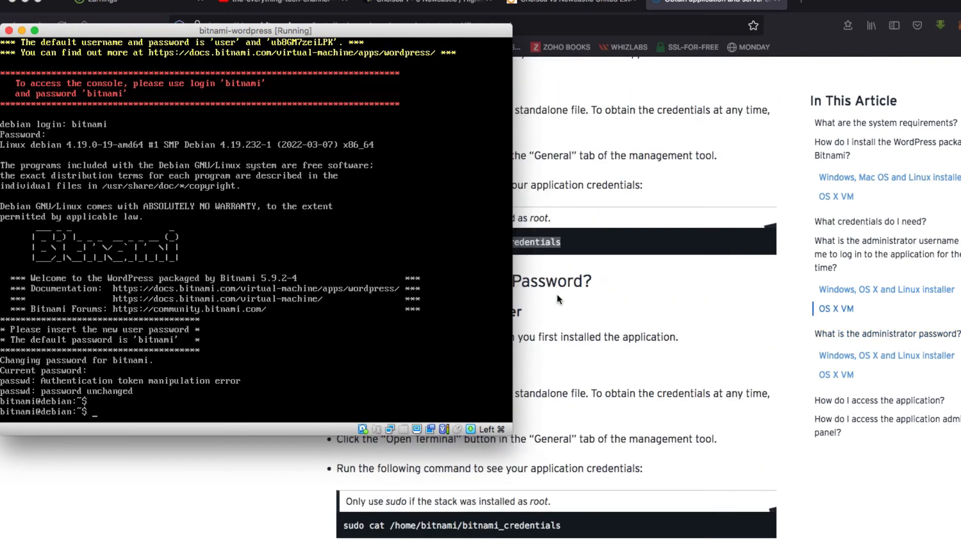
# Step: Run sudo cat /home/bitnami/bitnami_credentials in the VM console
pyautogui.write('sudo cat /hi')
pyautogui.press('BackSpace')
pyautogui.write('ome/bitnami')
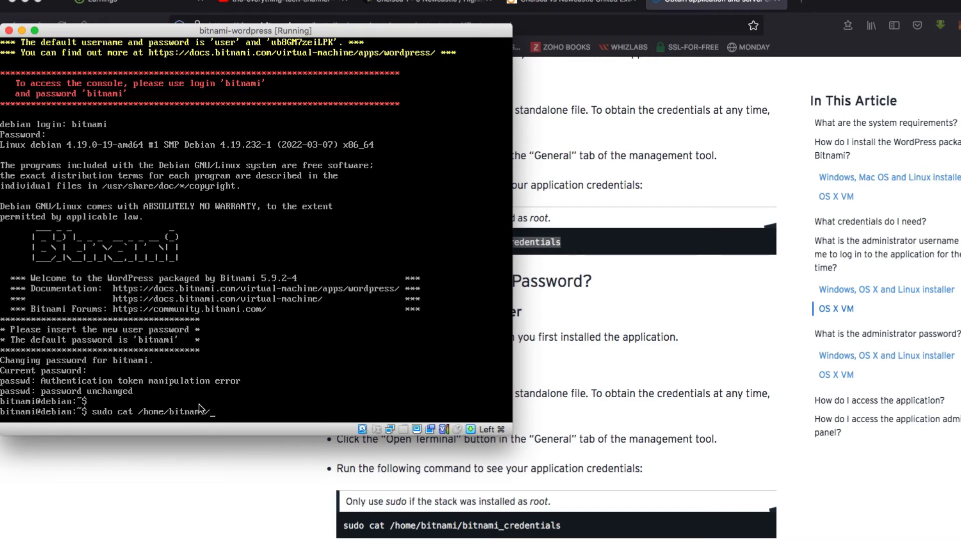
pyautogui.write('/bitnami')
pyautogui.write('_credse')
pyautogui.press('BackSpace')
pyautogui.press('BackSpace')
pyautogui.write('entials')
pyautogui.press('Return')
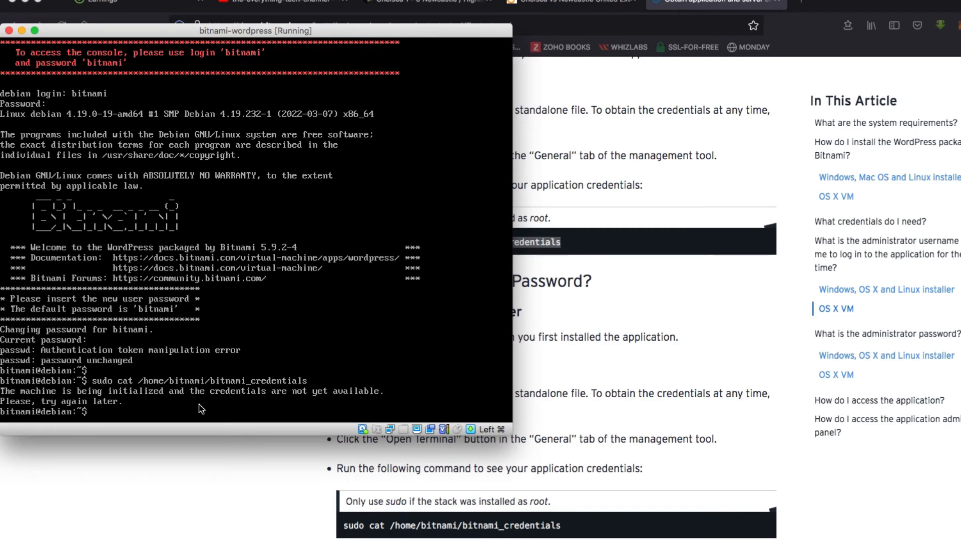
# Step: Rerun the credentials command three more times; it still reports credentials not yet available
pyautogui.press('Up')
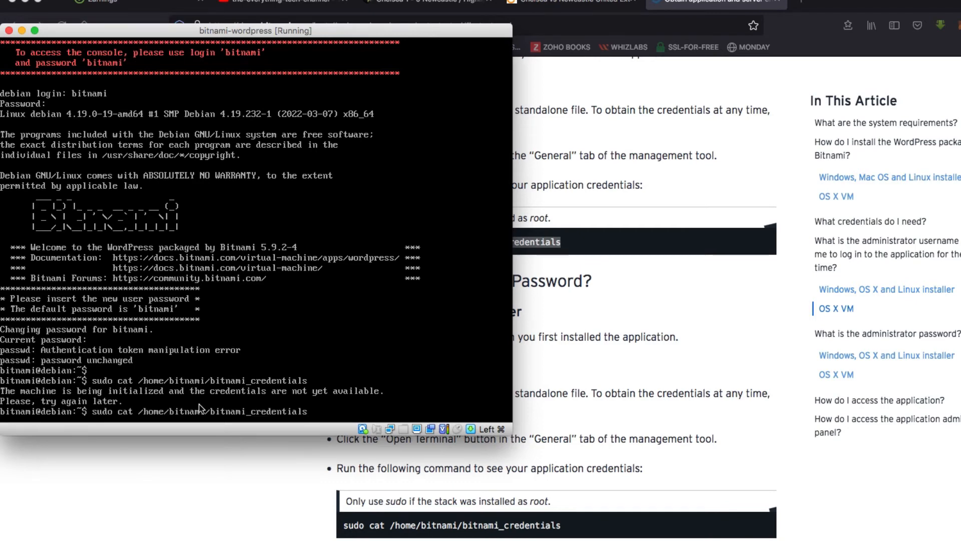
pyautogui.press('Return')
pyautogui.press('Up')
pyautogui.press('Return')
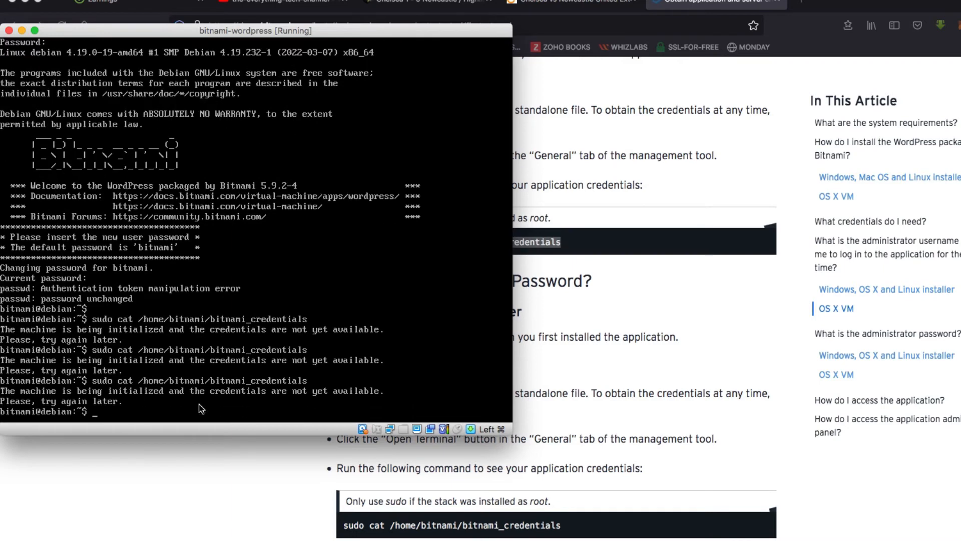
pyautogui.press('Up')
pyautogui.press('Return')
pyautogui.press('Return')
pyautogui.press('Return')
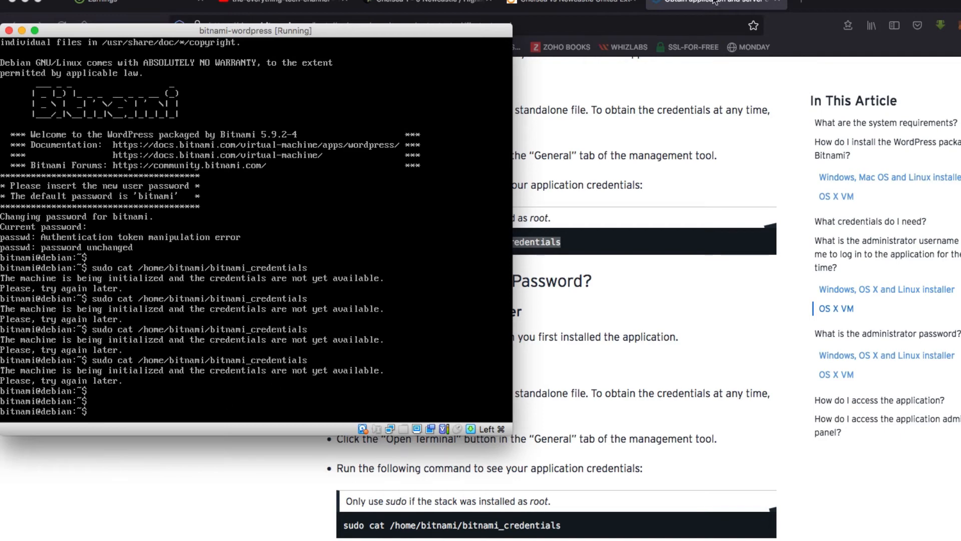
pyautogui.click(800, 1)
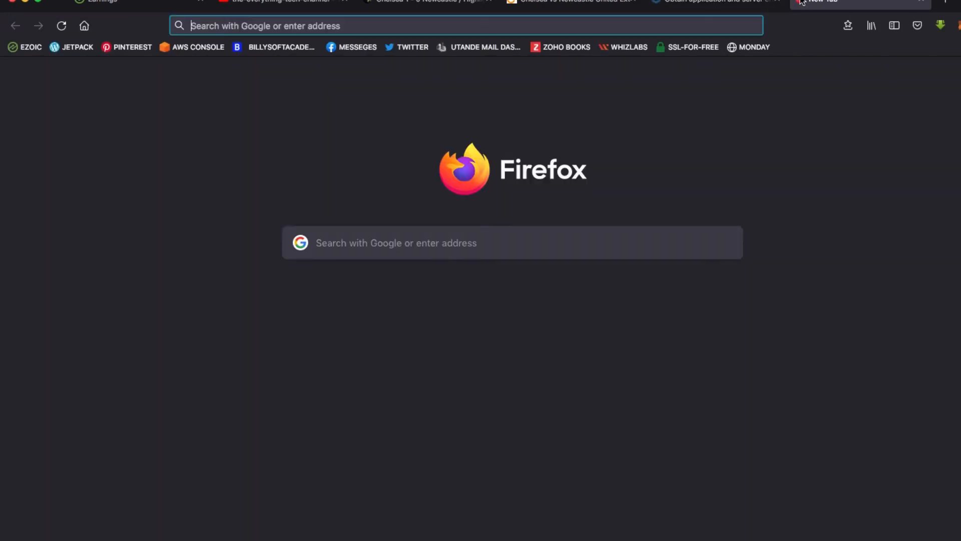
pyautogui.write('h')
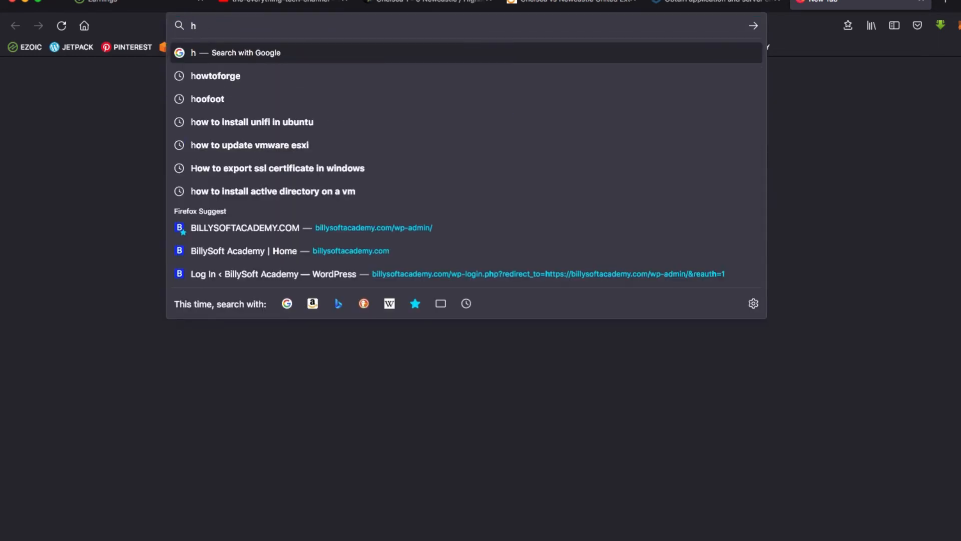
pyautogui.write('ttp')
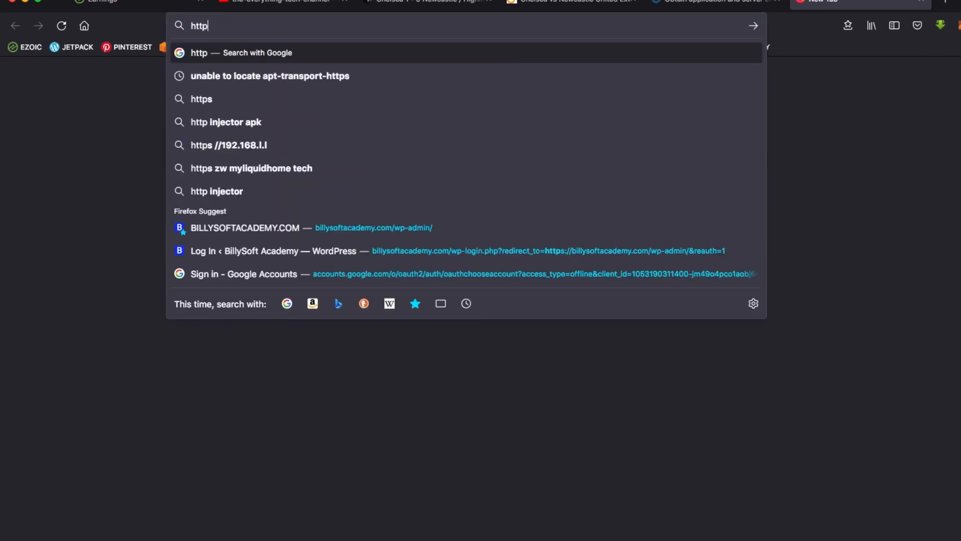
pyautogui.write('://19')
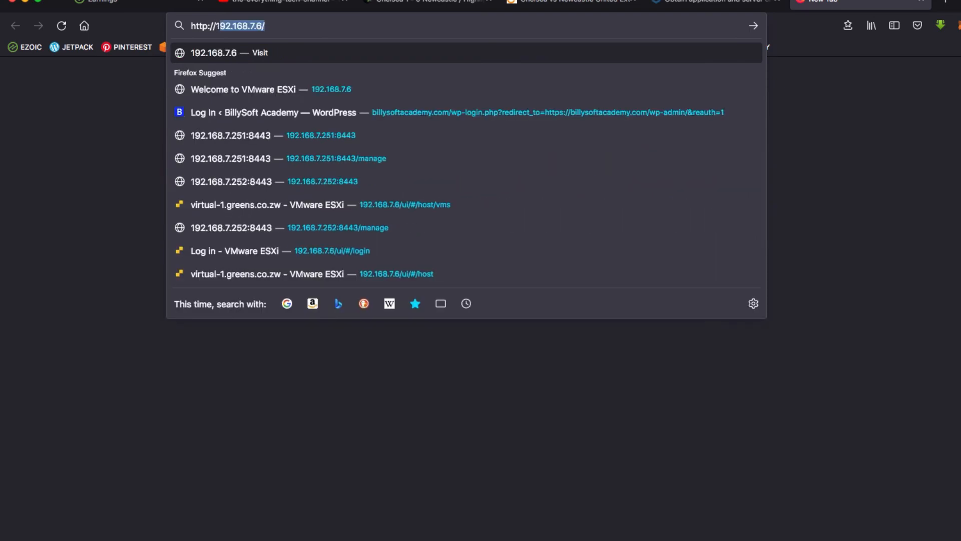
pyautogui.write('92.')
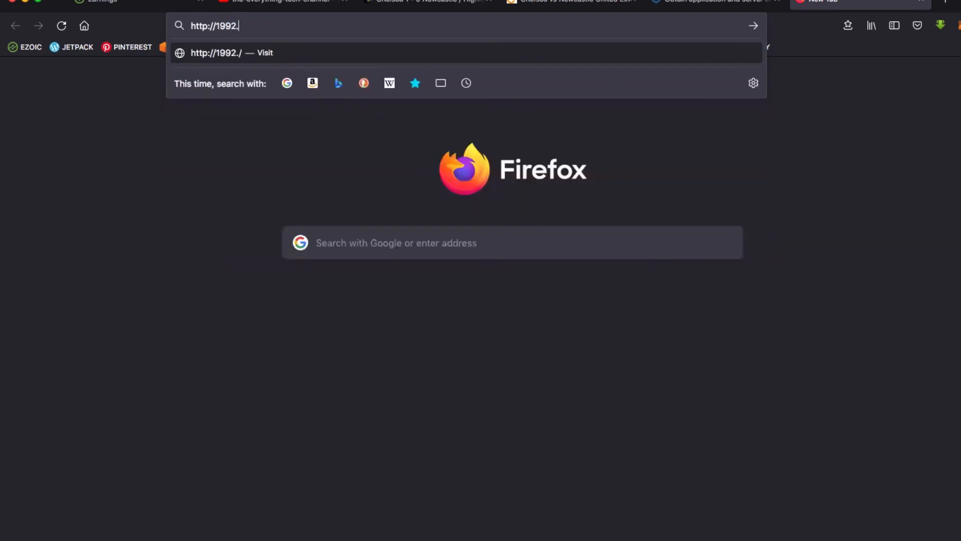
pyautogui.press('BackSpace')
pyautogui.press('BackSpace')
pyautogui.press('BackSpace')
pyautogui.write('2.168.')
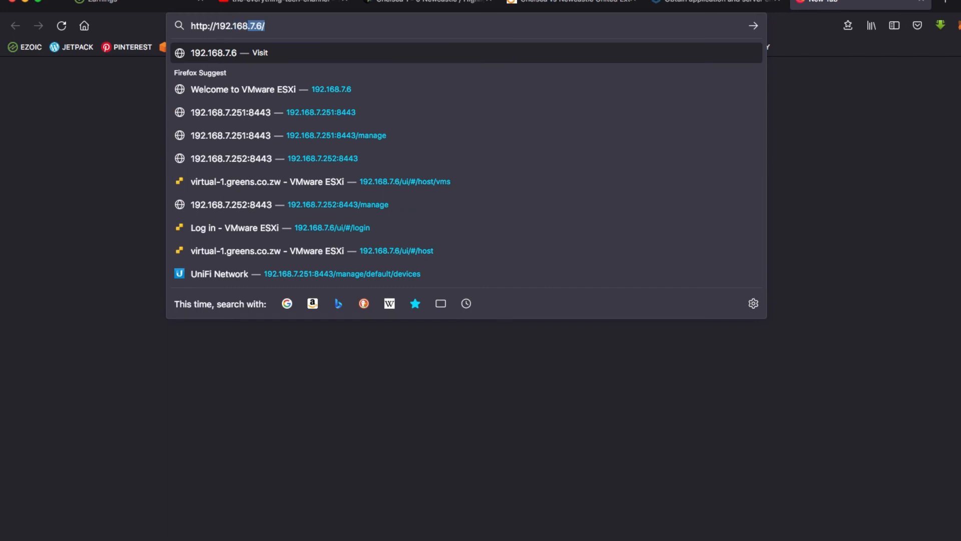
pyautogui.press('BackSpace')
pyautogui.press('BackSpace')
pyautogui.write('66.')
pyautogui.press('BackSpace')
pyautogui.press('BackSpace')
pyautogui.press('BackSpace')
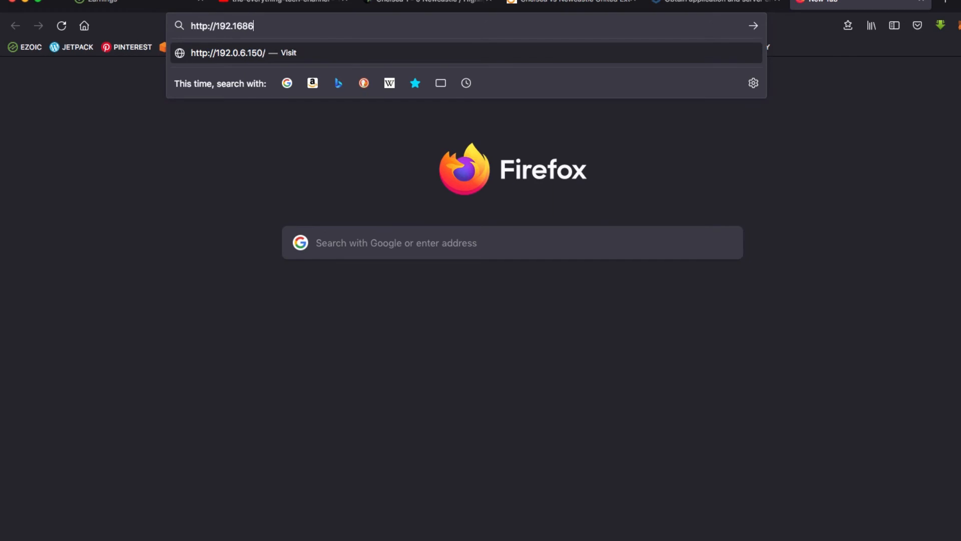
pyautogui.write('.66.22')
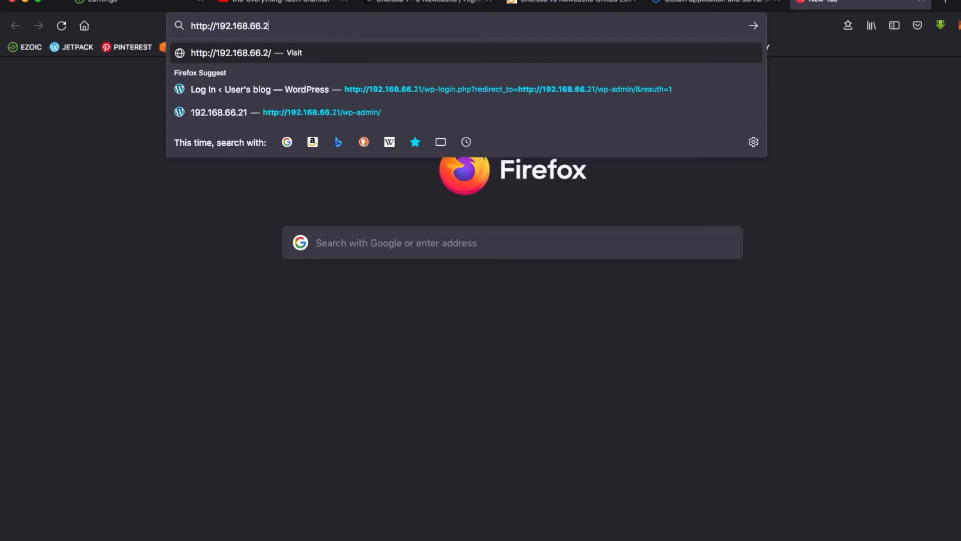
pyautogui.press('Return')
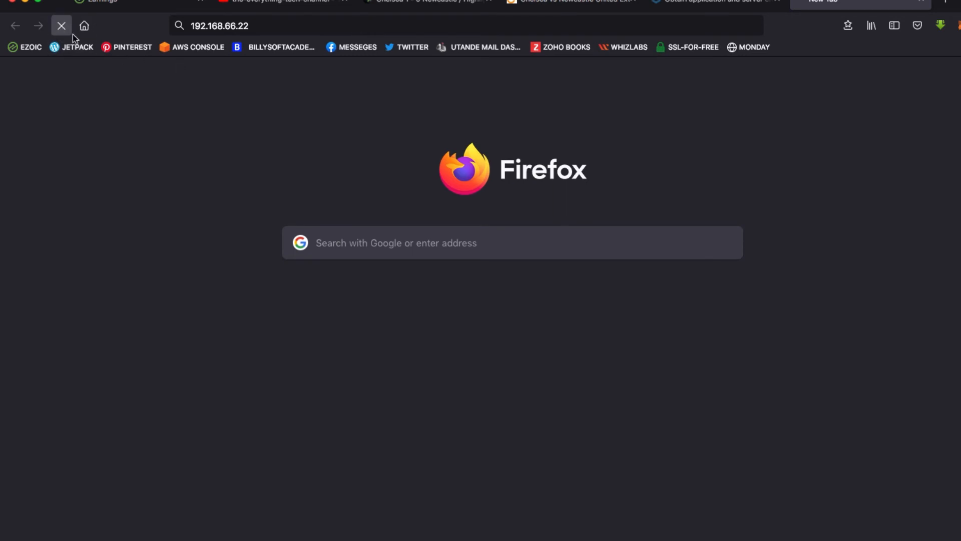
# Step: Stop the load and go to 192.168.66.22/wp-admin instead
pyautogui.click(62, 25)
pyautogui.click(298, 30)
pyautogui.click(309, 22)
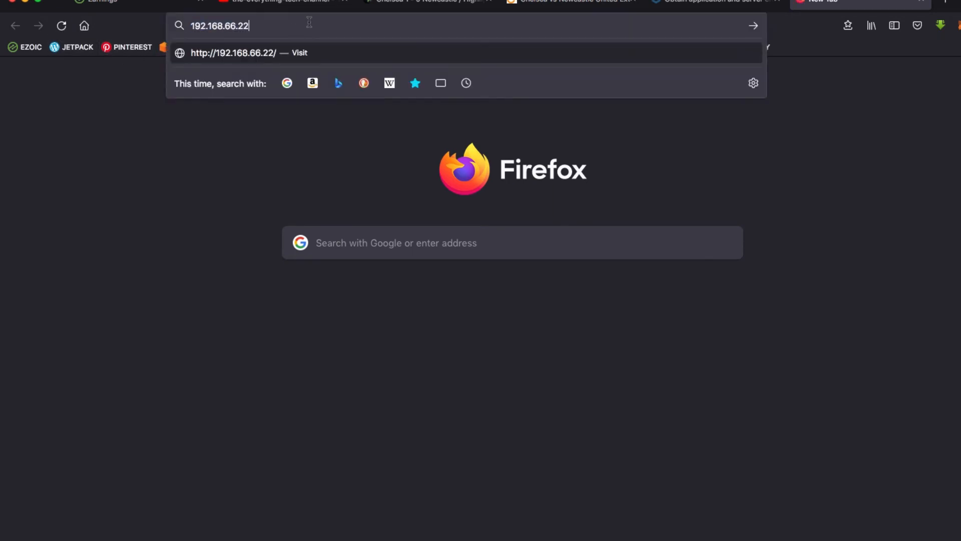
pyautogui.write('/wp-admin')
pyautogui.press('Return')
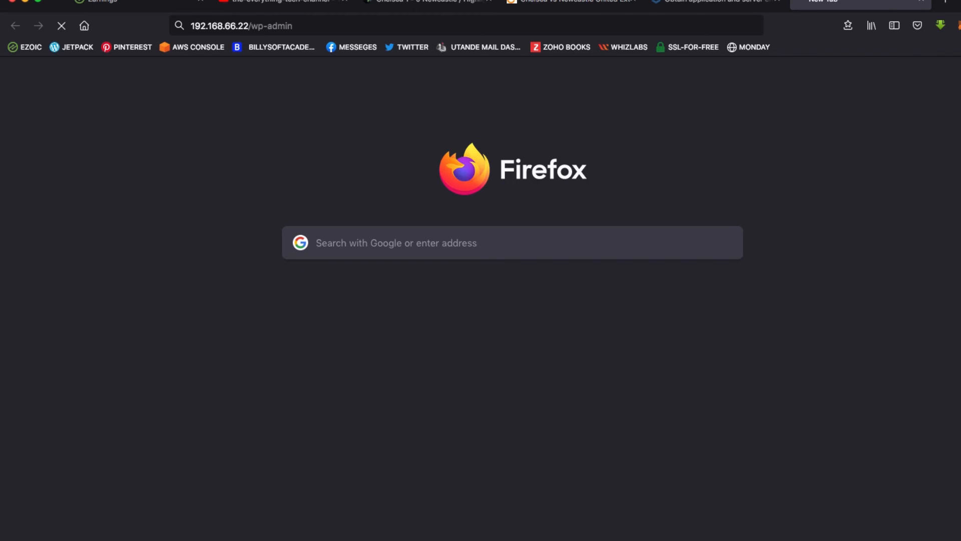
# Step: Run ip add list in the VM console to check its address, then return to Firefox
pyautogui.press('super+Tab')
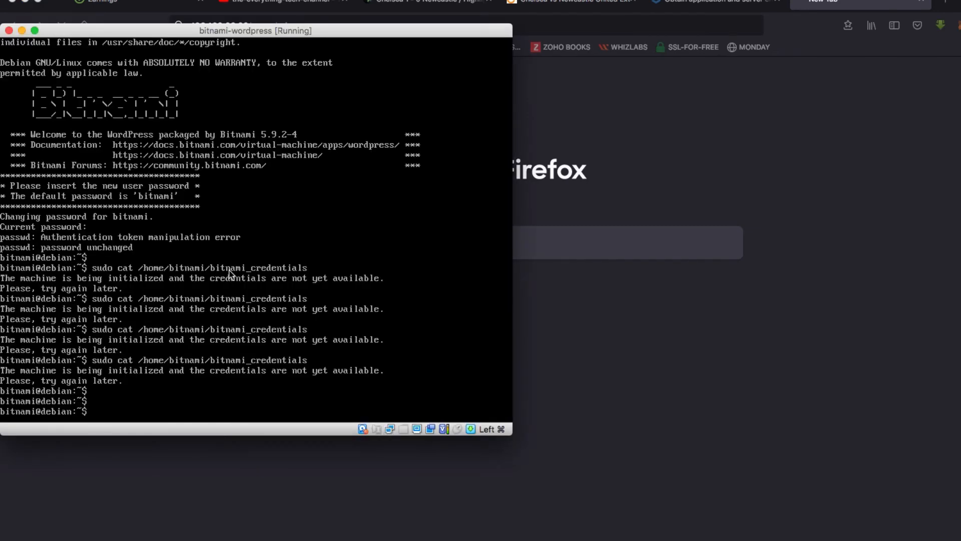
pyautogui.write('ip add list')
pyautogui.press('Return')
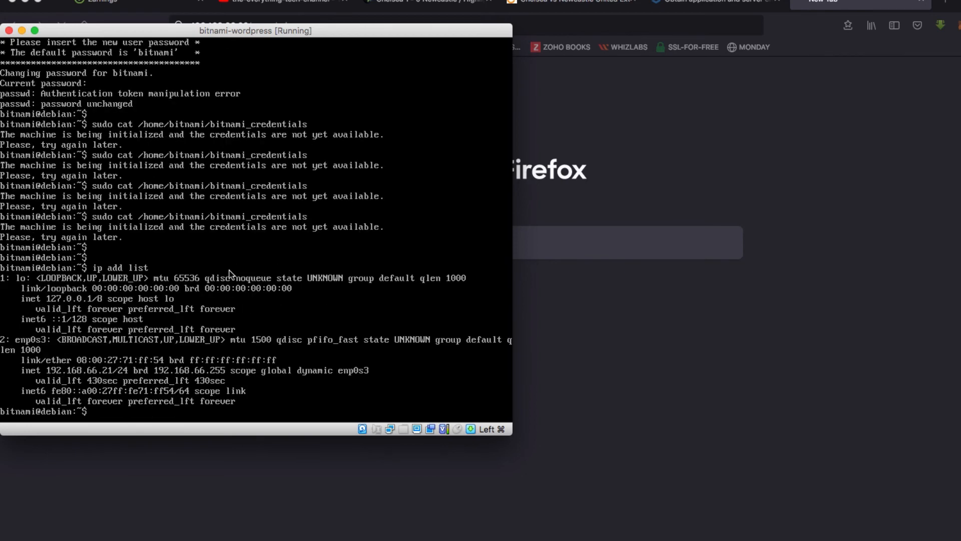
pyautogui.click(789, 420)
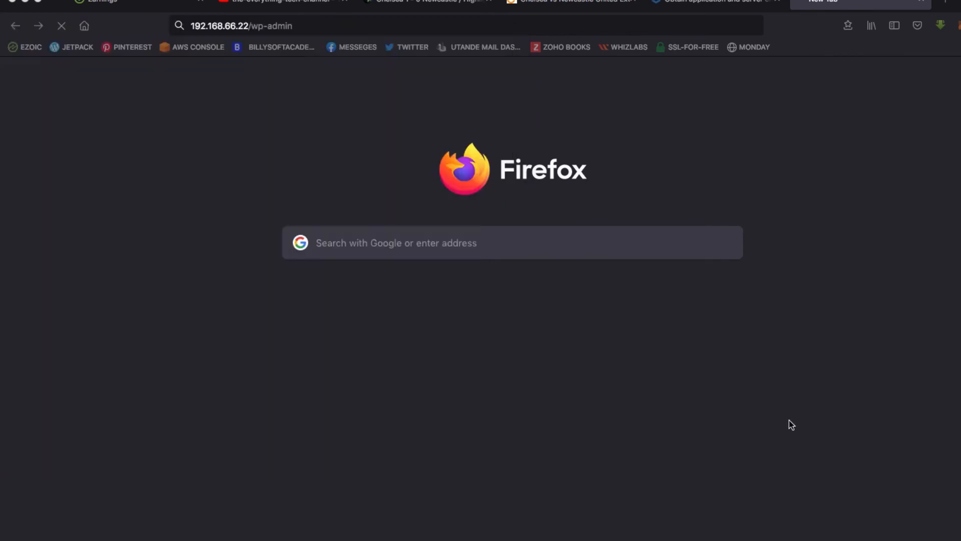
pyautogui.click(325, 31)
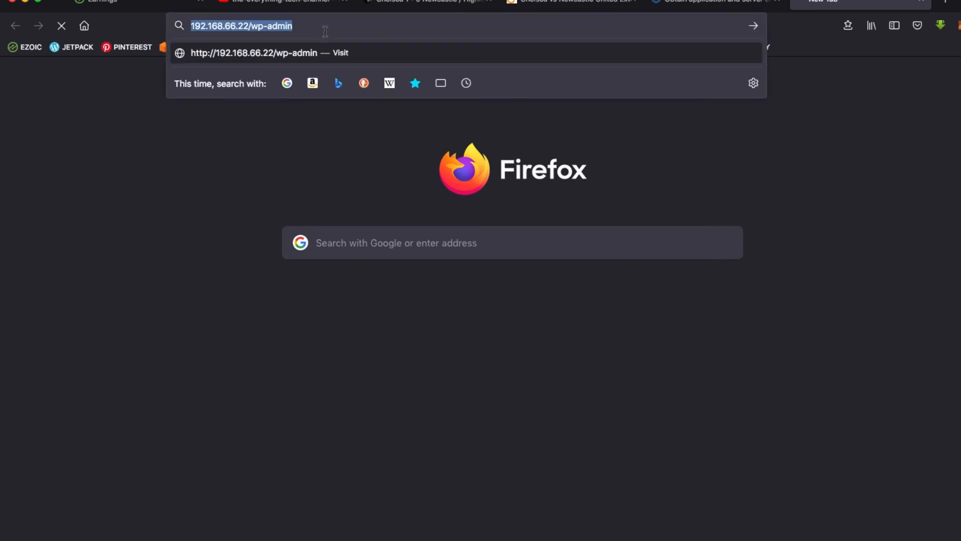
pyautogui.write('https:/')
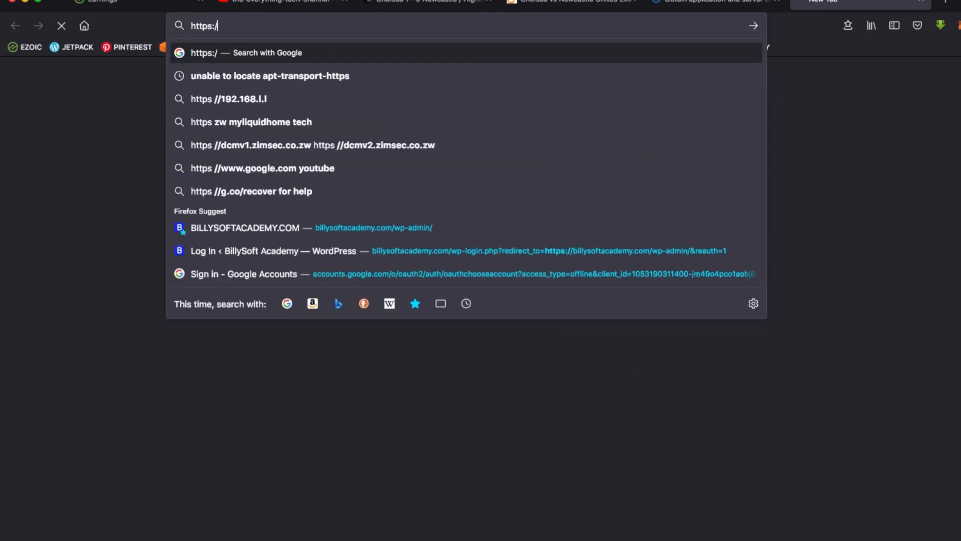
pyautogui.write('/192.1')
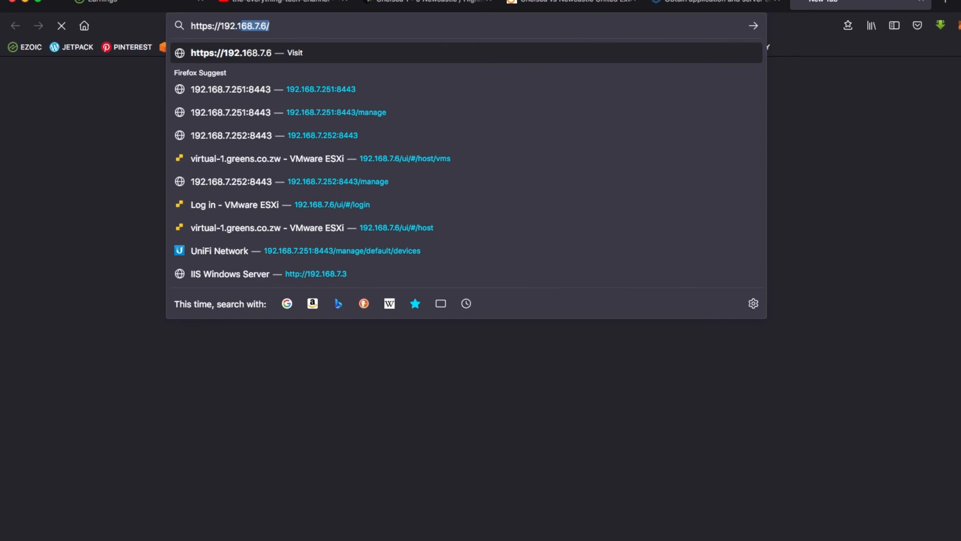
pyautogui.write('68.66.2')
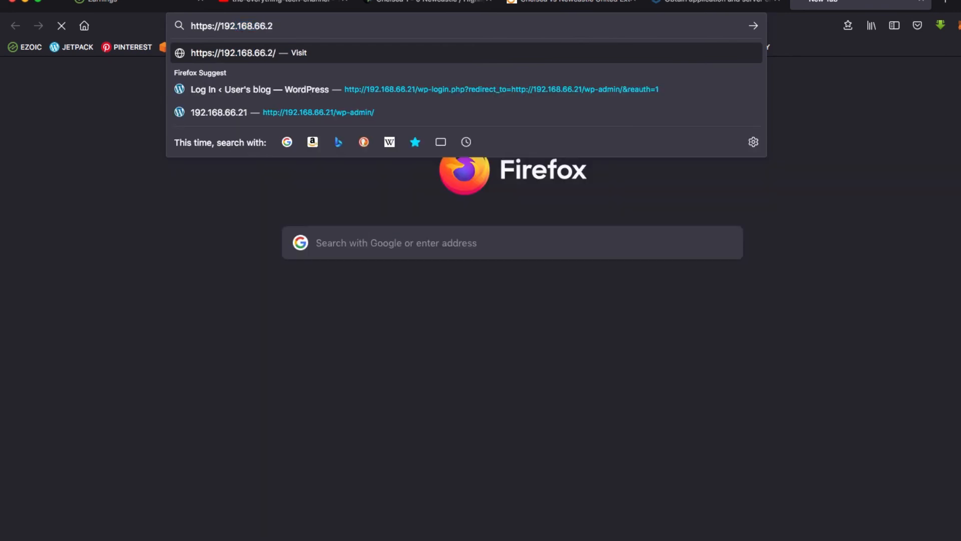
pyautogui.write('1/wp-admin')
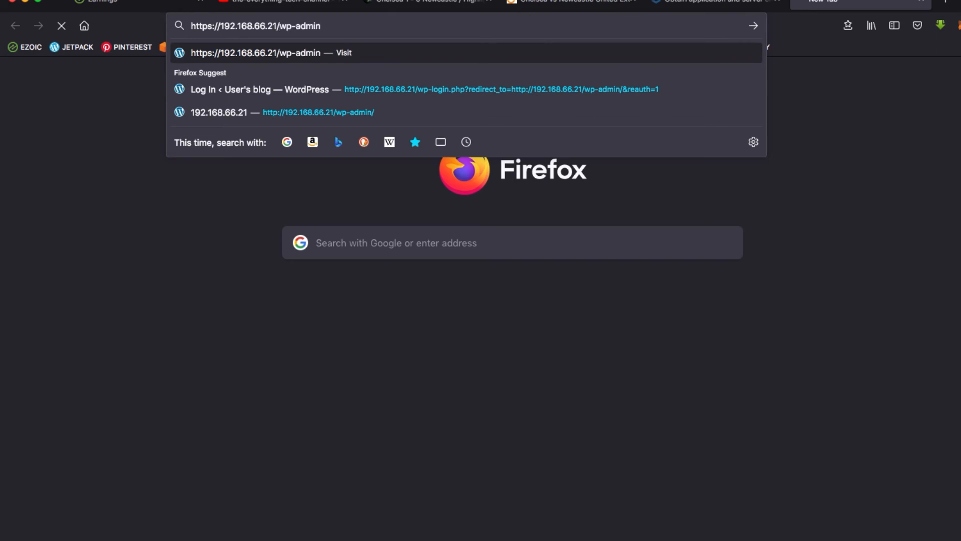
pyautogui.press('Return')
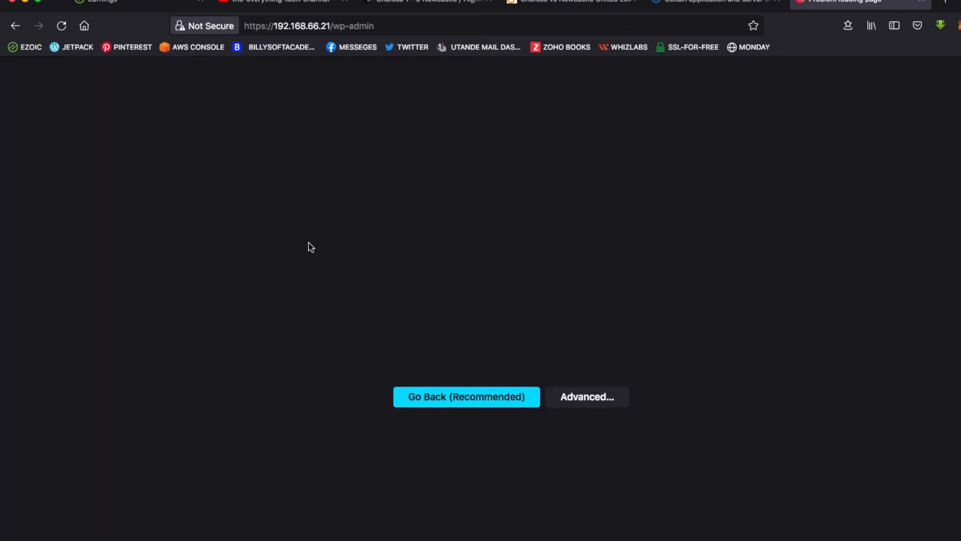
pyautogui.click(693, 439)
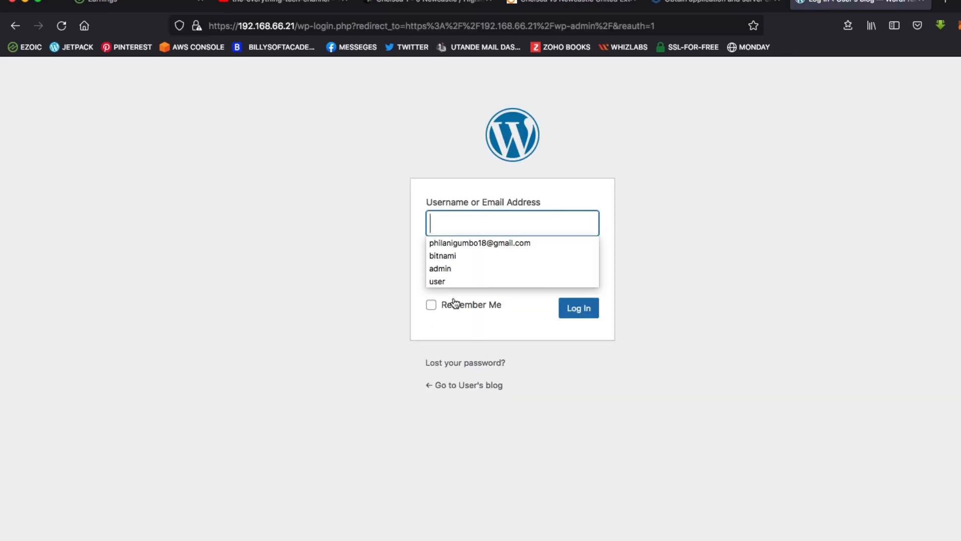
# Step: Rerun the bitnami_credentials command to show the default login, then focus the Username field
pyautogui.click(215, 216)
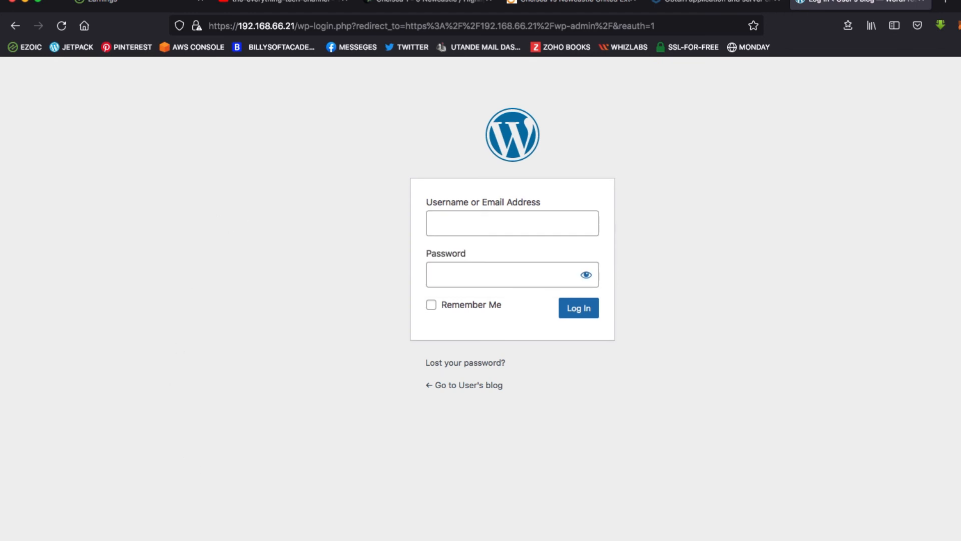
pyautogui.press('super+Tab')
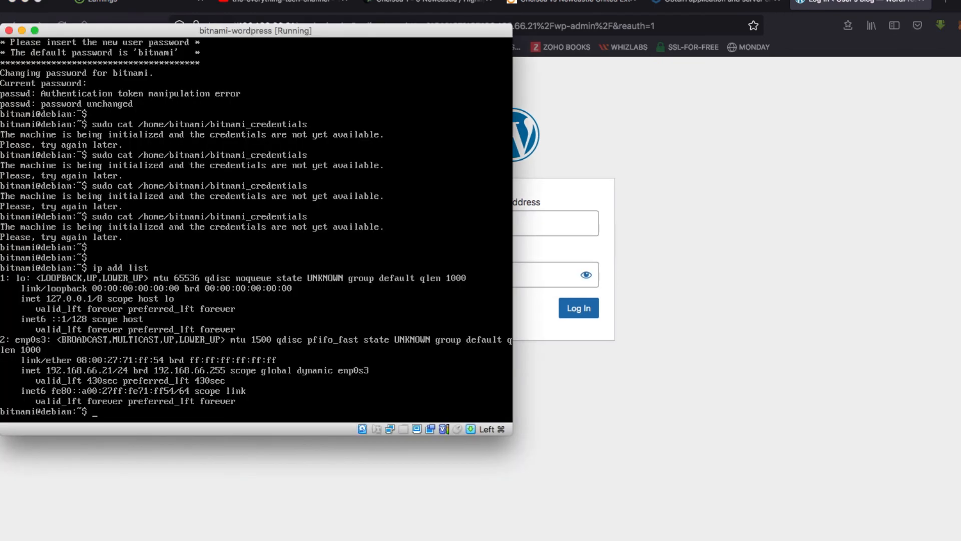
pyautogui.press('Up')
pyautogui.press('Up')
pyautogui.press('Return')
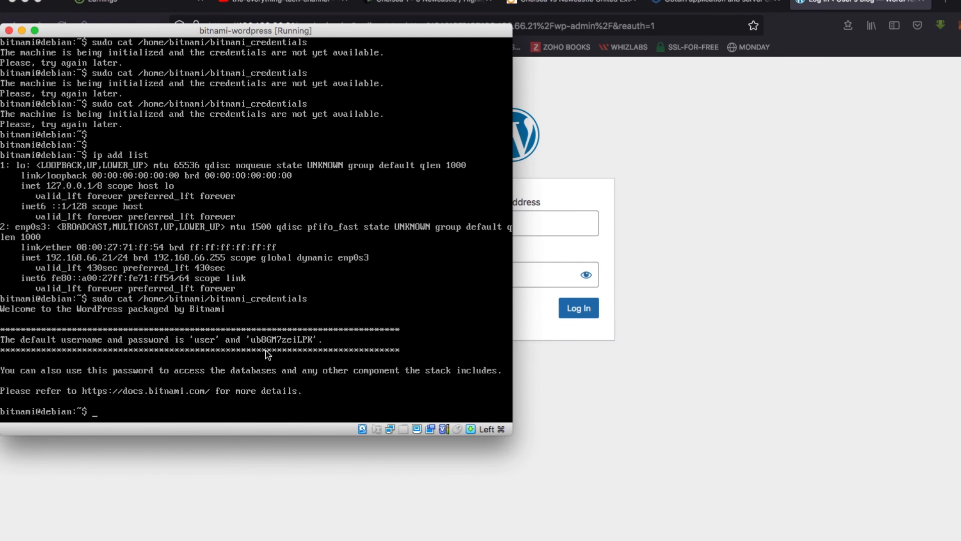
pyautogui.click(609, 237)
pyautogui.click(539, 221)
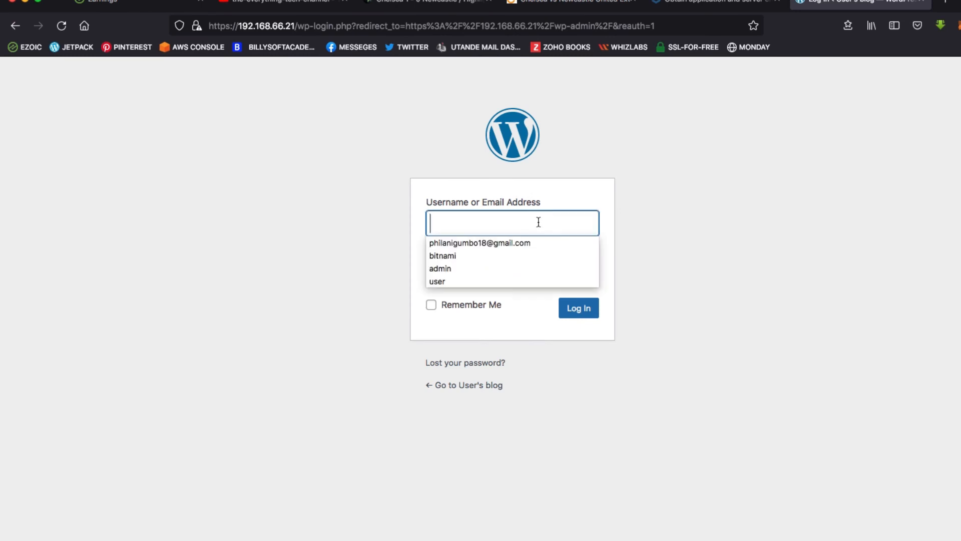
# Step: Log in to WordPress with the default username and the password read from the VM console
pyautogui.write('user')
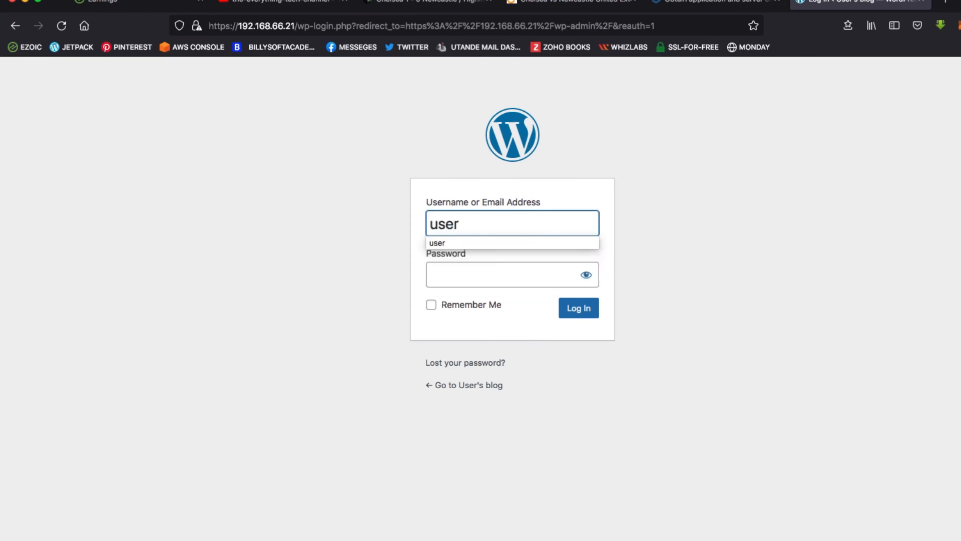
pyautogui.click(518, 281)
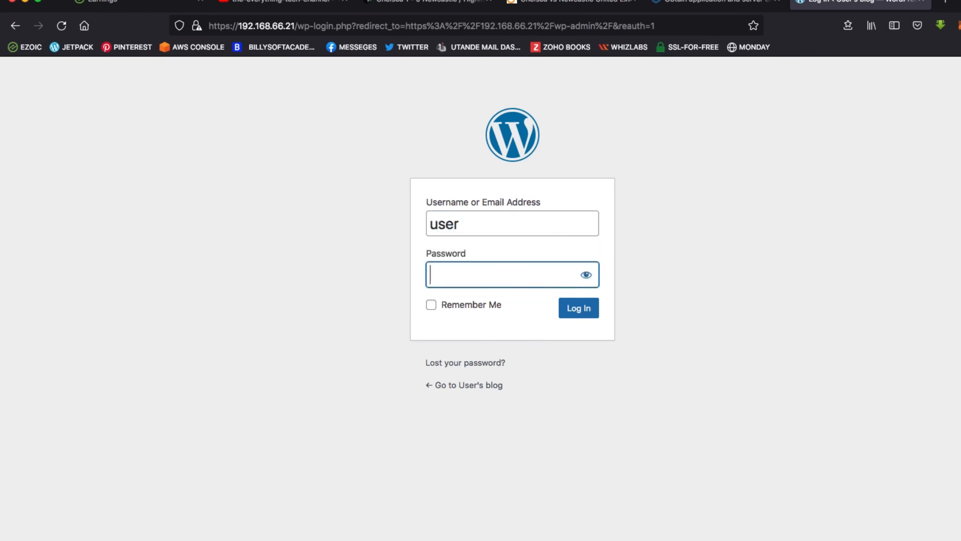
pyautogui.click(471, 538)
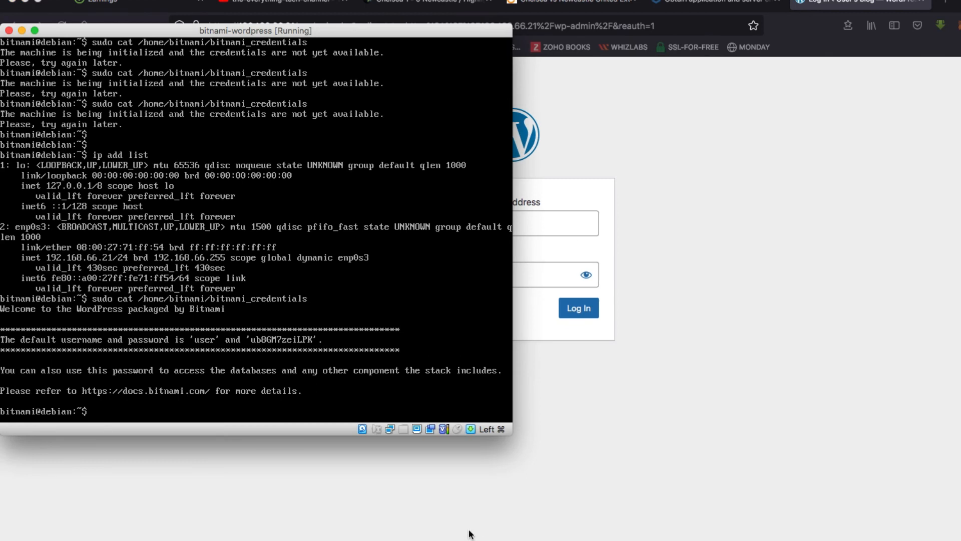
pyautogui.click(467, 280)
pyautogui.write('user')
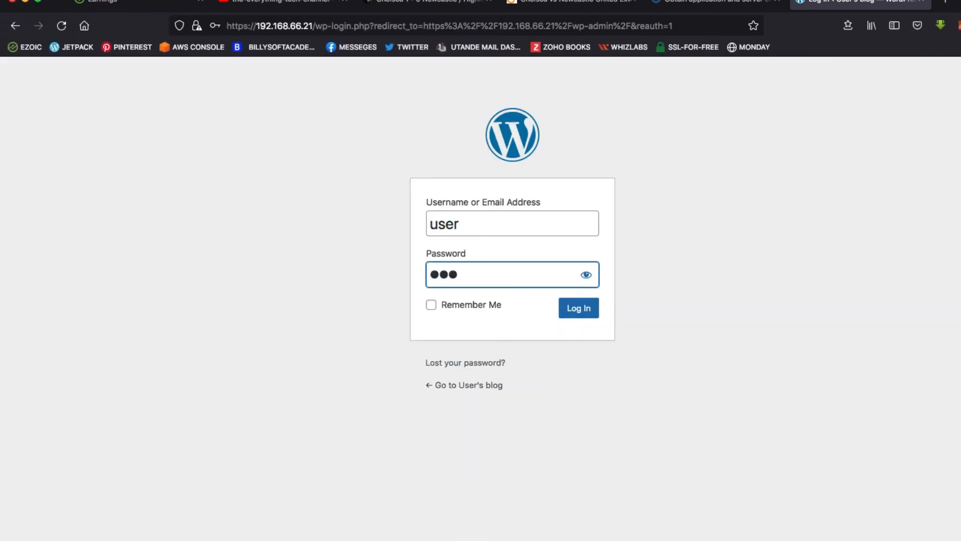
pyautogui.press('super+Tab')
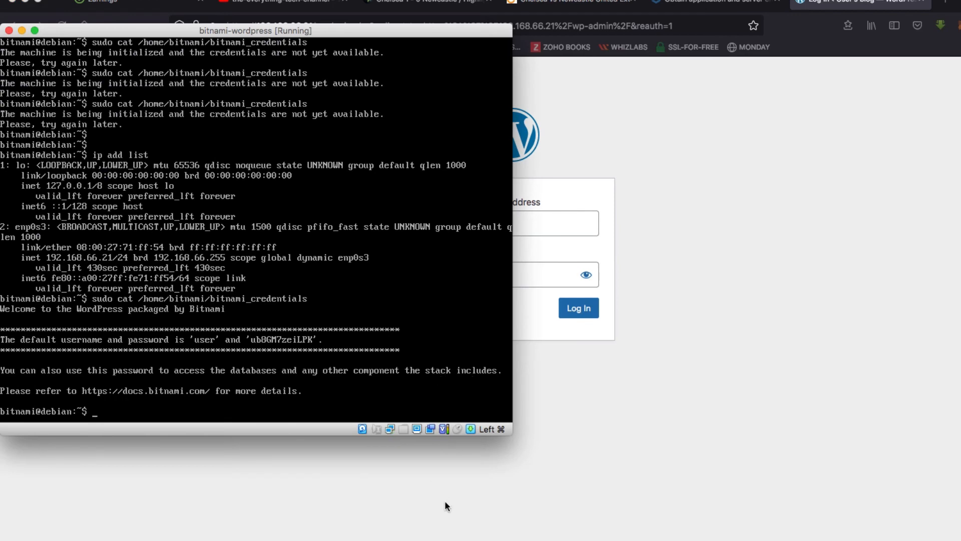
pyautogui.press('super+Tab')
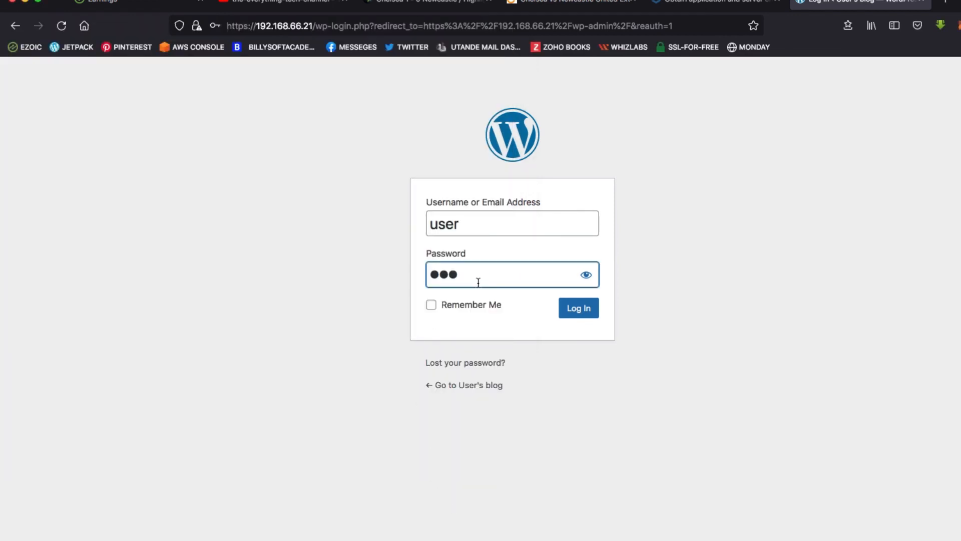
pyautogui.write('r1•')
pyautogui.press('super+Tab')
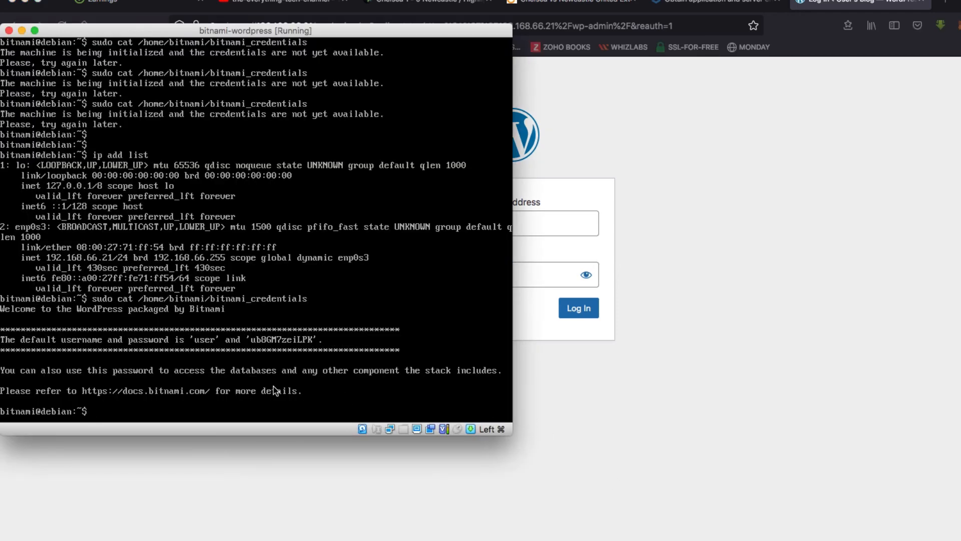
pyautogui.click(419, 522)
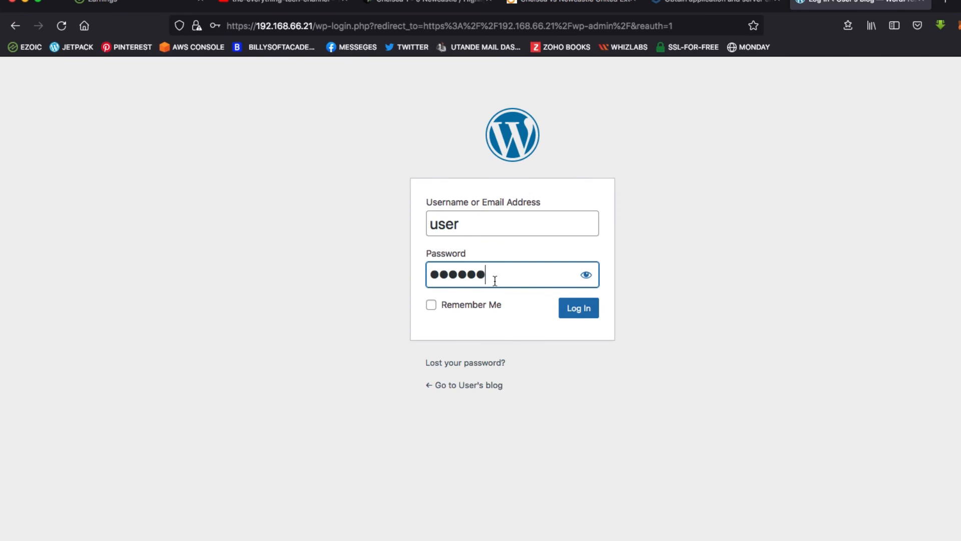
pyautogui.write('••')
pyautogui.press('super+Tab')
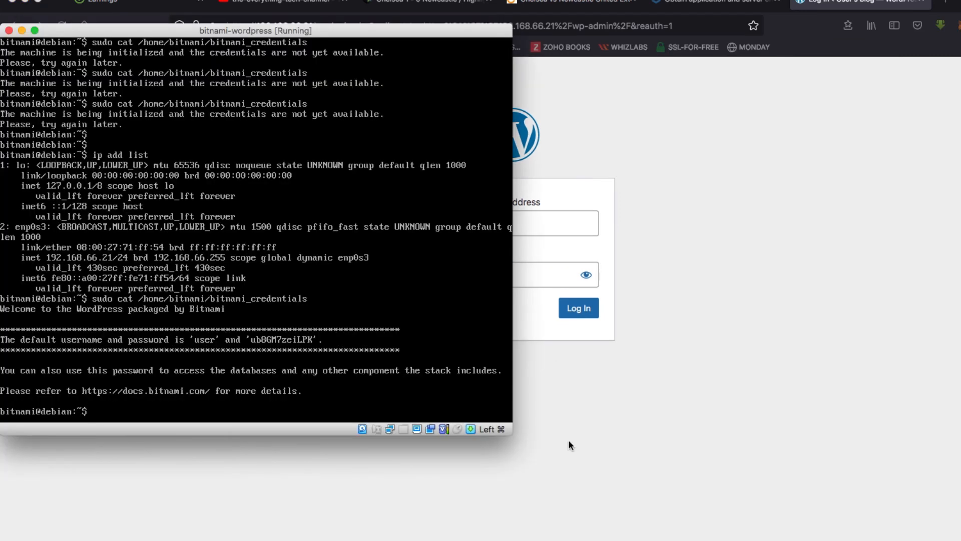
pyautogui.click(526, 287)
pyautogui.write('•••••')
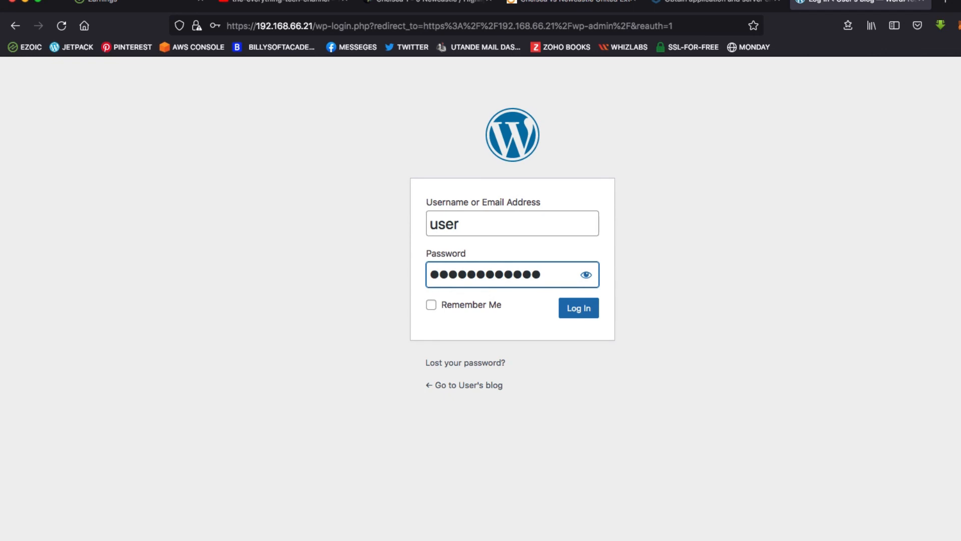
pyautogui.click(581, 309)
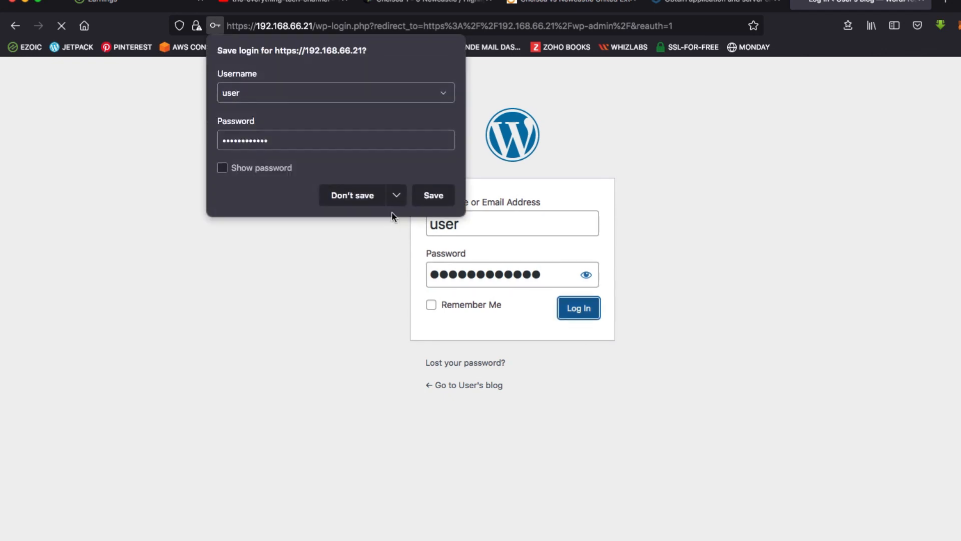
# Step: Decline saving the login so the WordPress 5.9.2 Dashboard loads
pyautogui.click(376, 210)
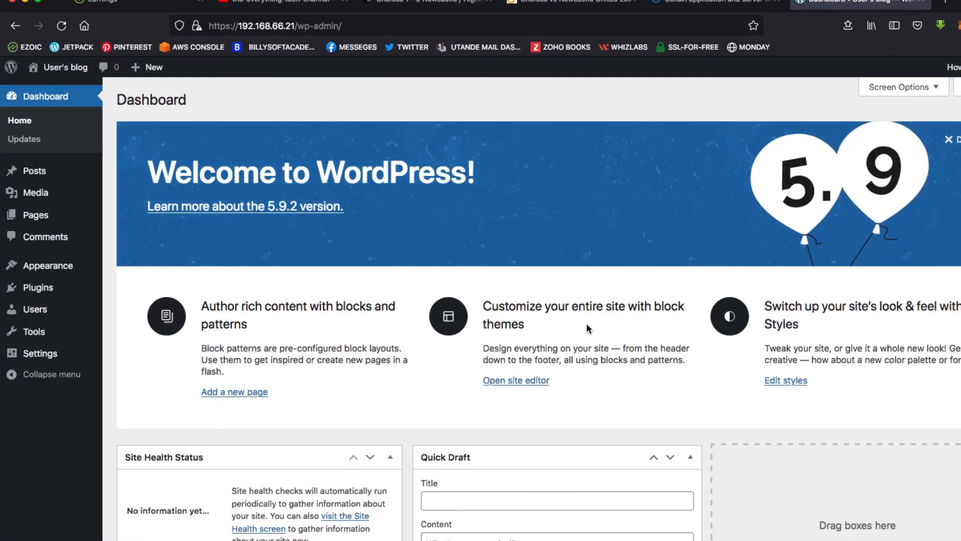
pyautogui.click(292, 28)
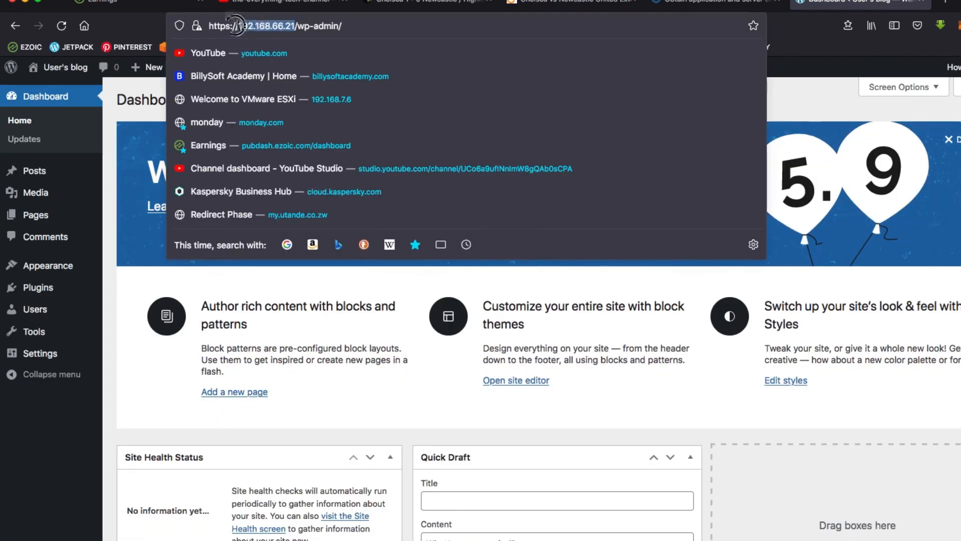
pyautogui.rightClick(230, 25)
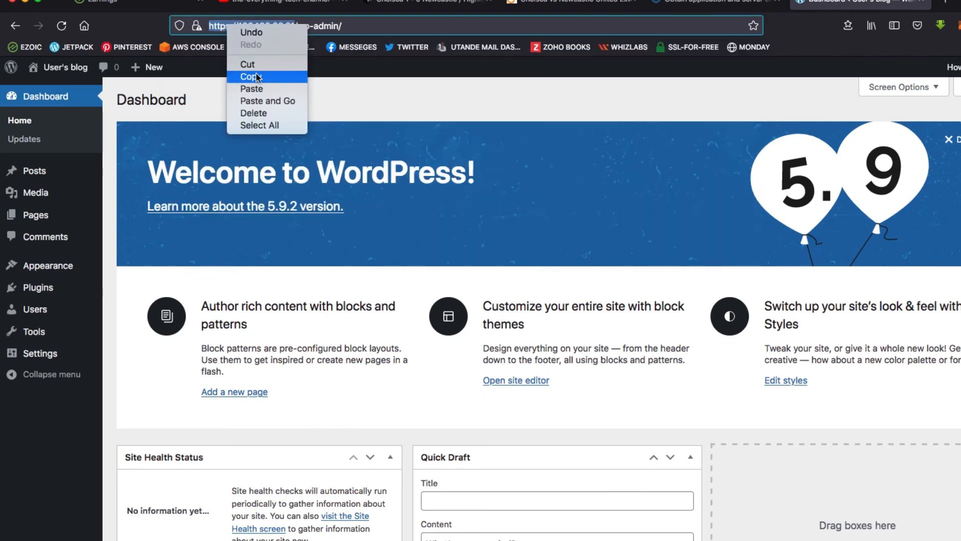
pyautogui.click(258, 75)
pyautogui.click(938, 6)
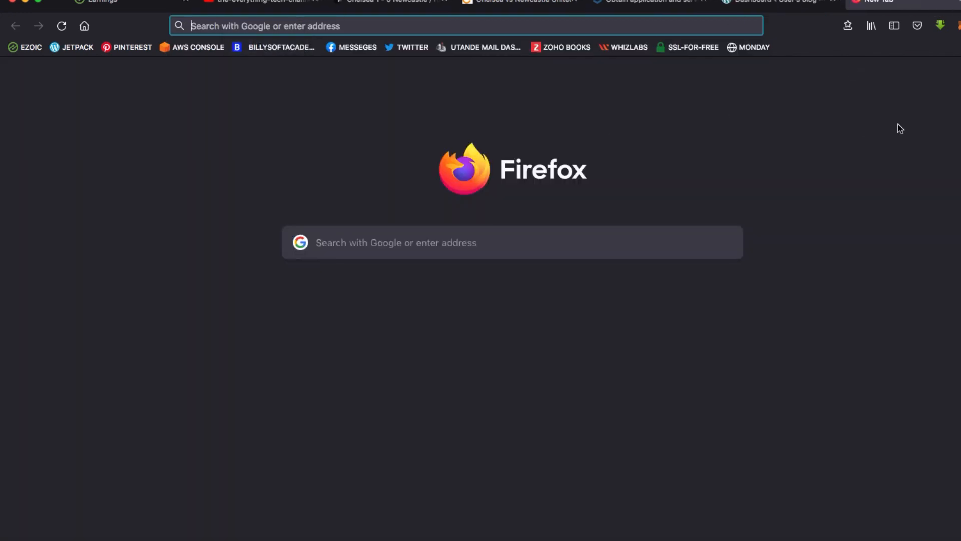
pyautogui.press('super+v')
pyautogui.press('Return')
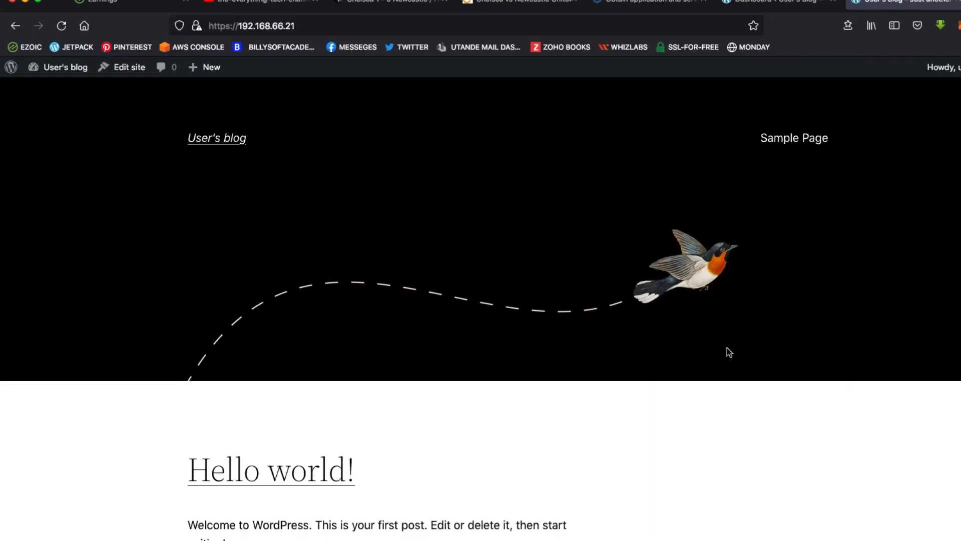
pyautogui.click(761, 6)
pyautogui.click(885, 4)
pyautogui.click(771, 5)
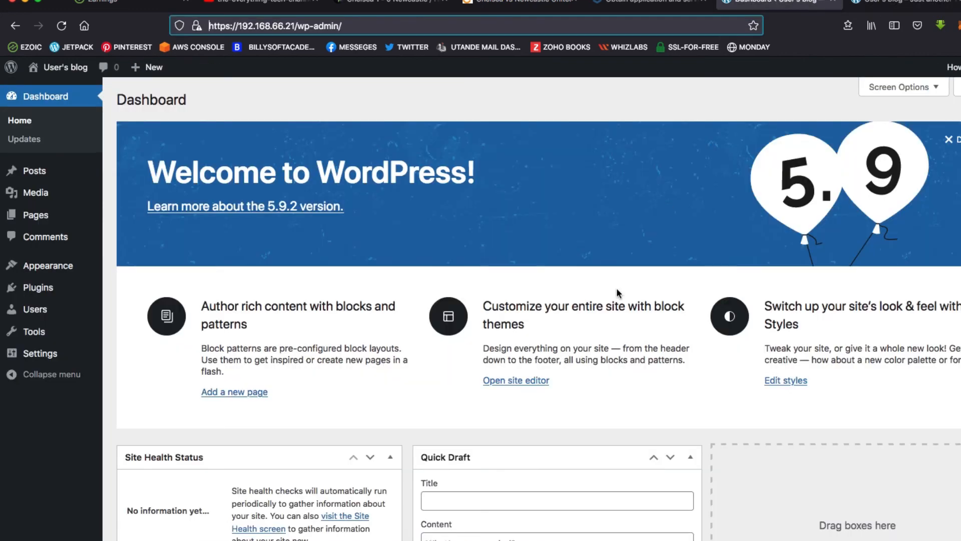